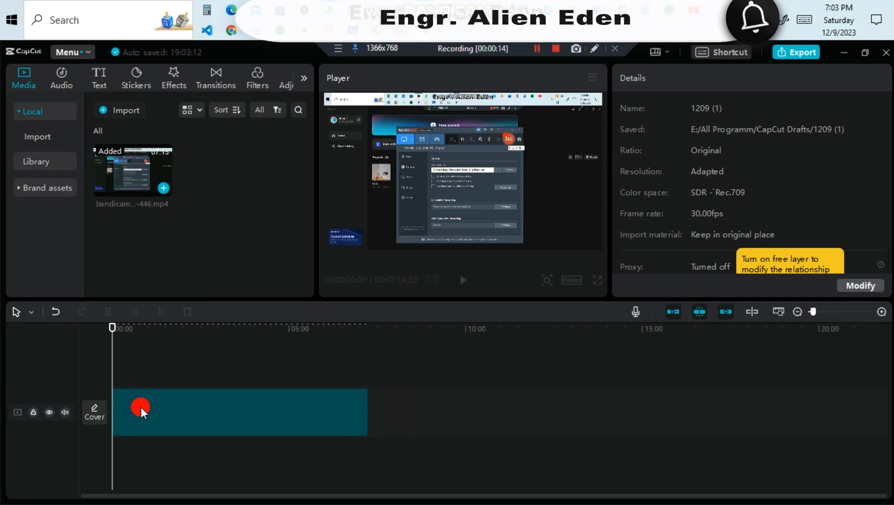
- Place the imported bandicam video clip at the start of the main timeline track and select it
click(214, 400)
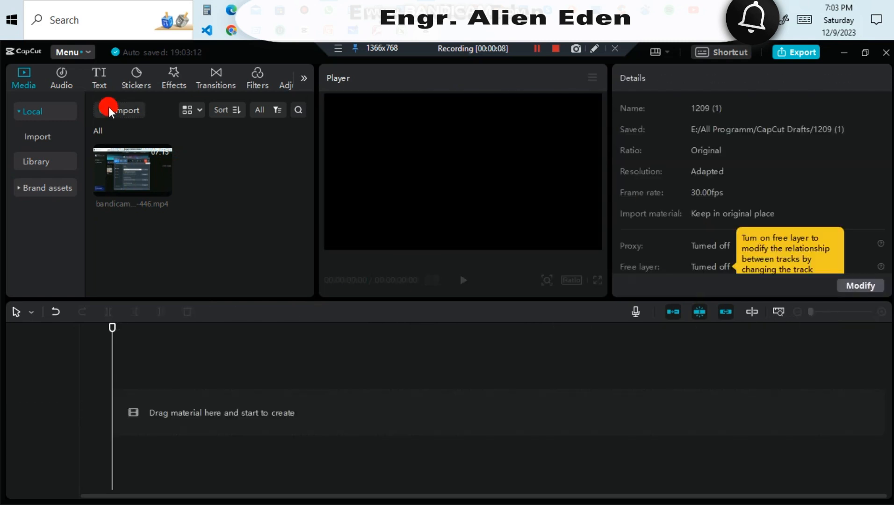
click(122, 115)
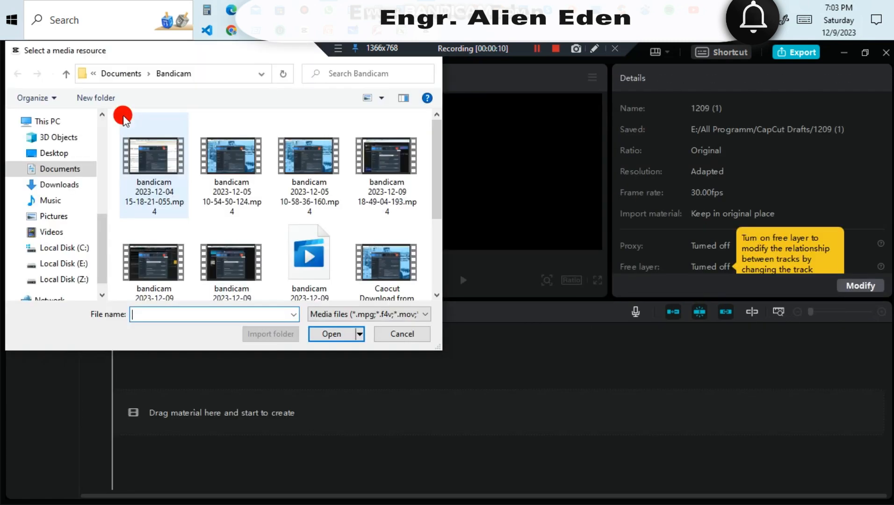
click(402, 333)
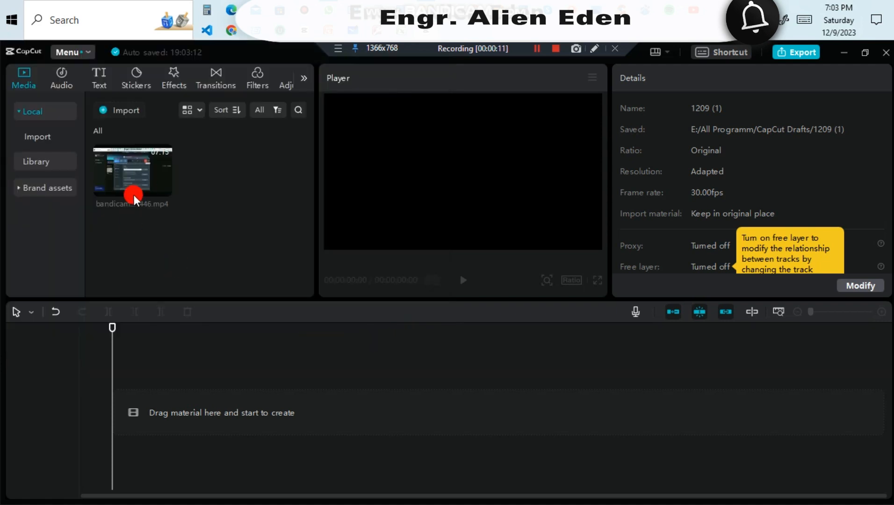
drag(142, 184, 134, 406)
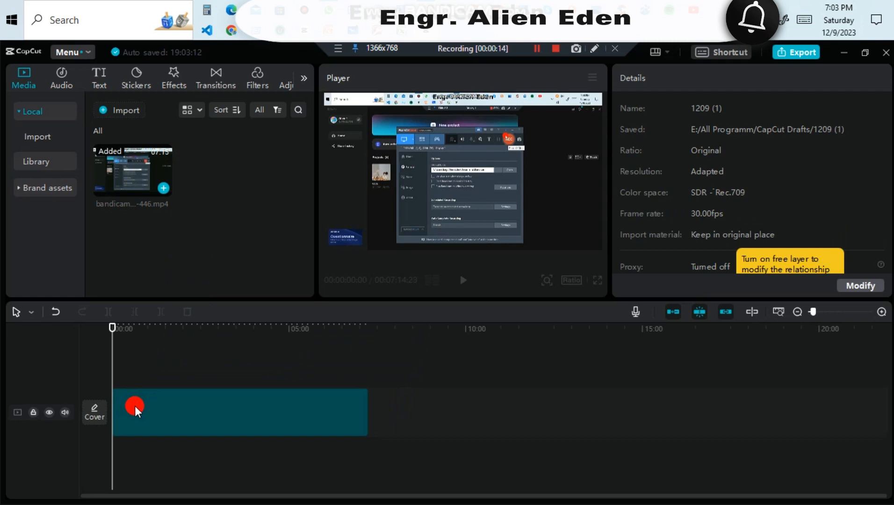
click(211, 398)
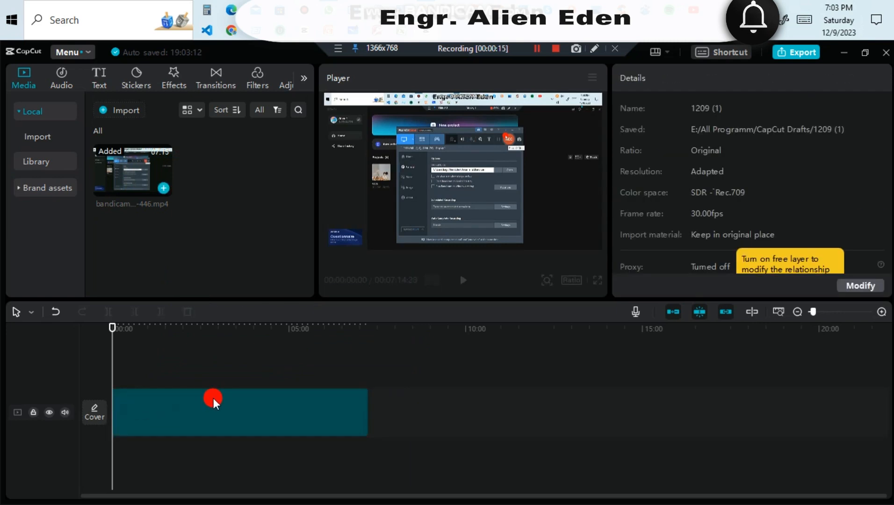
click(215, 398)
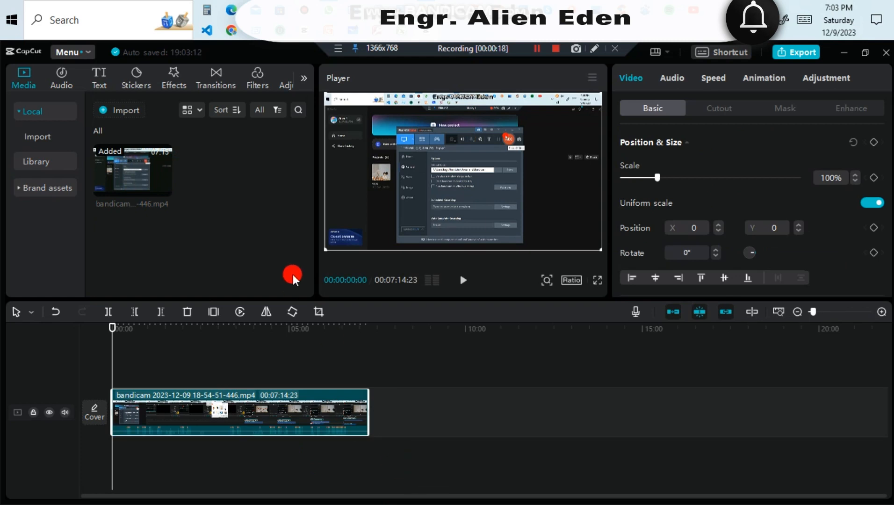
- Play the first second of the bandicam clip and return the playhead to the start
click(463, 280)
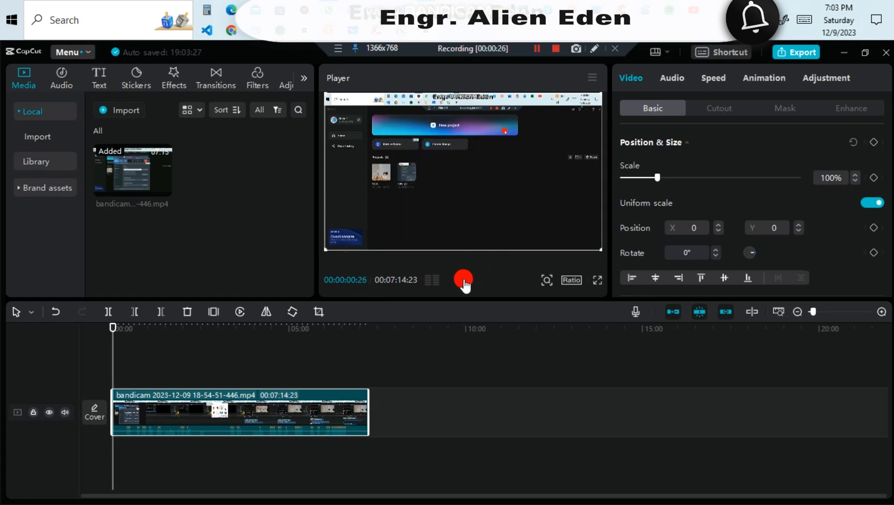
click(463, 280)
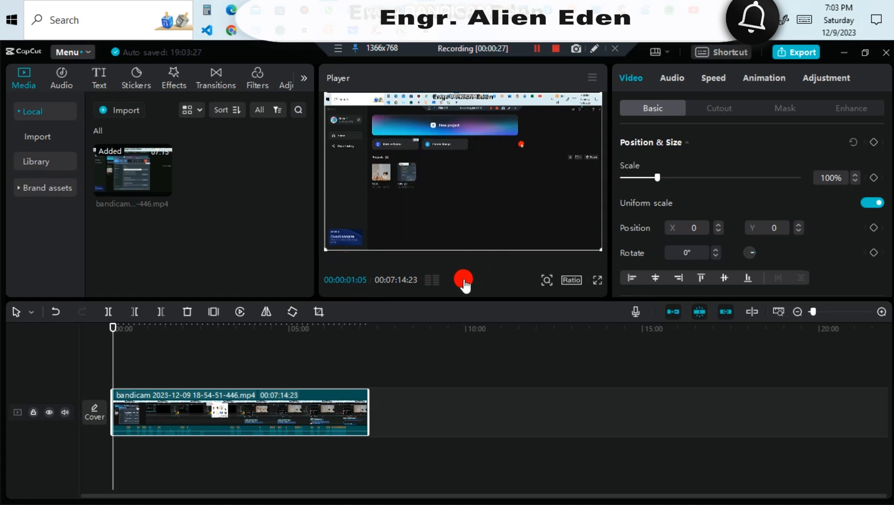
click(881, 312)
click(881, 311)
click(881, 312)
click(881, 311)
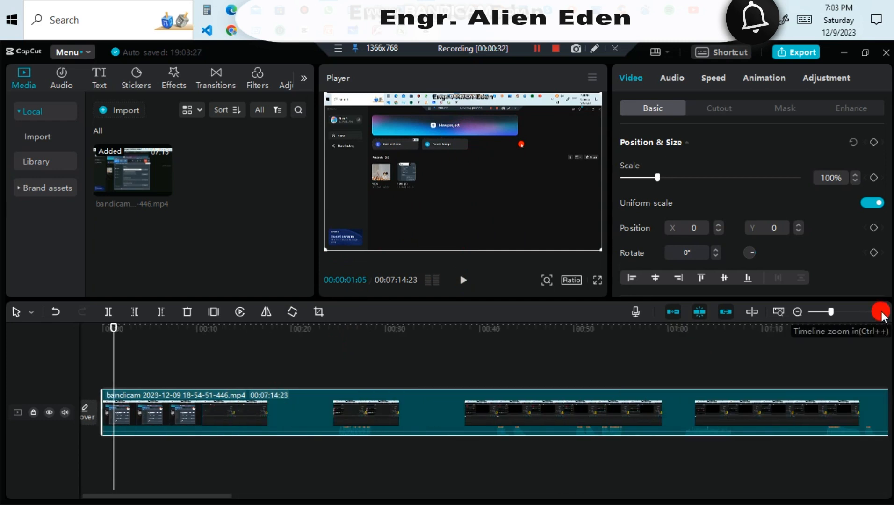
click(881, 312)
drag(126, 494, 104, 497)
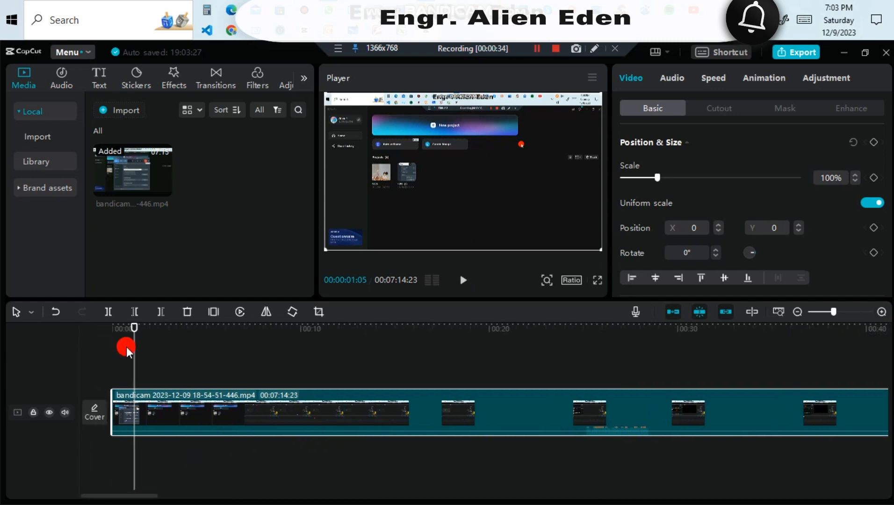
click(119, 333)
drag(120, 333, 111, 327)
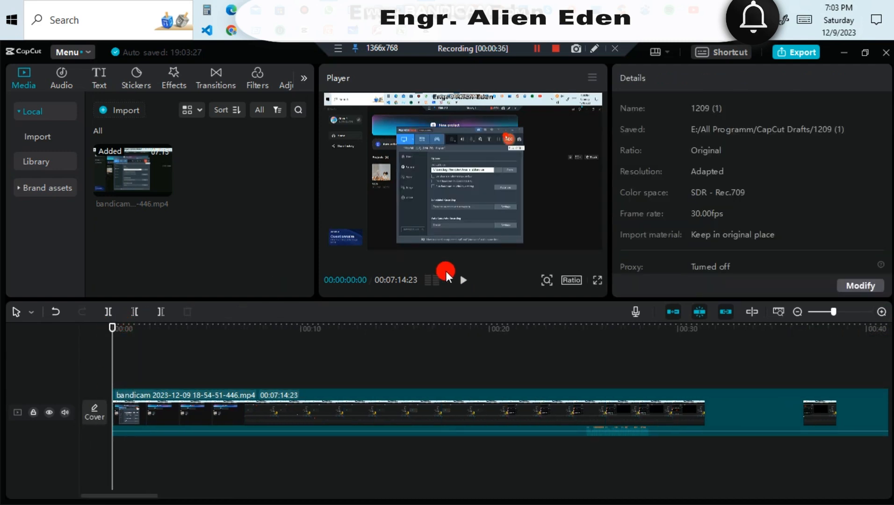
- Cut off the beginning of the bandicam clip up to 00:00:01:04
click(464, 280)
click(462, 282)
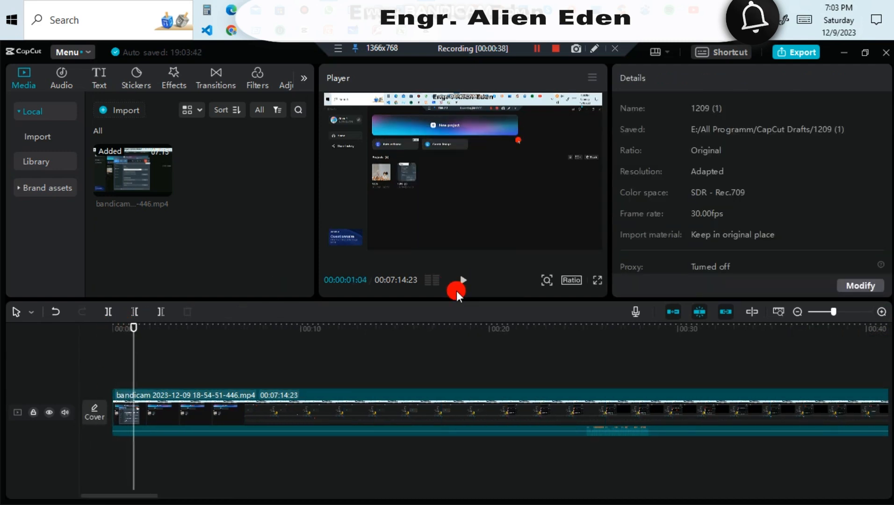
click(164, 401)
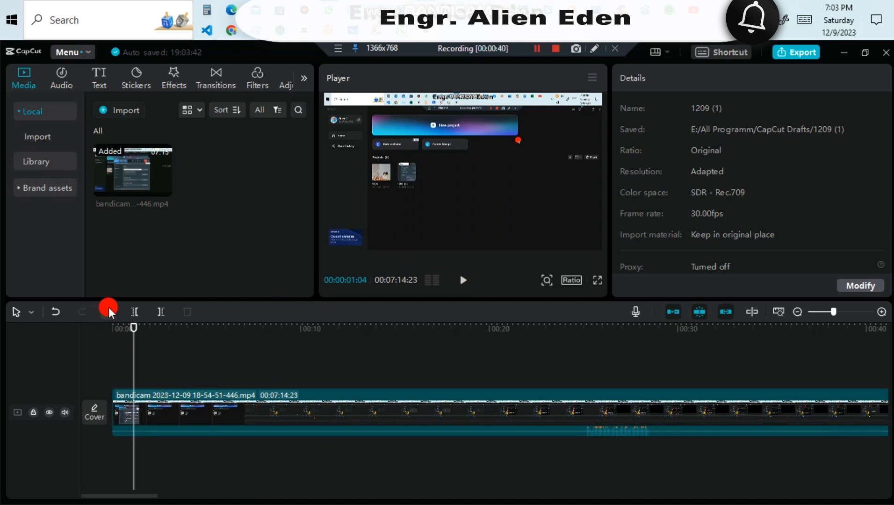
click(143, 409)
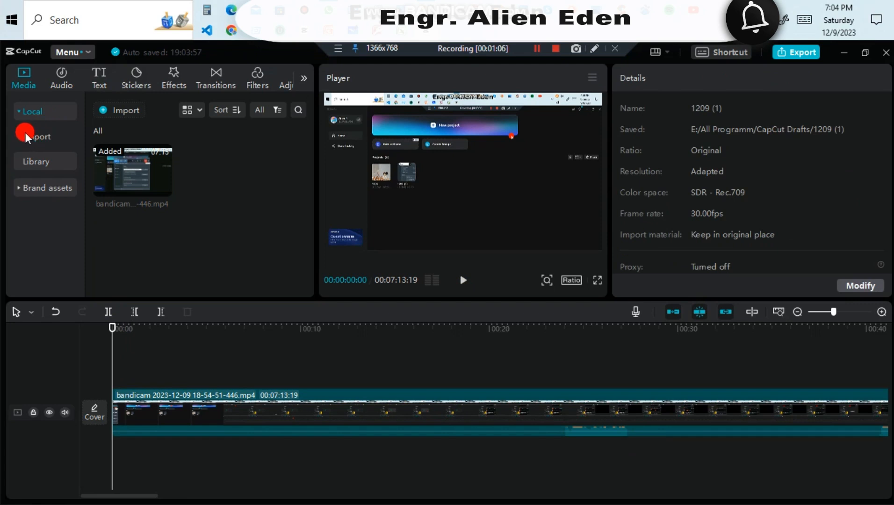
- Add the "User name" text template with the bell icon at the start of the timeline, above the video
click(100, 78)
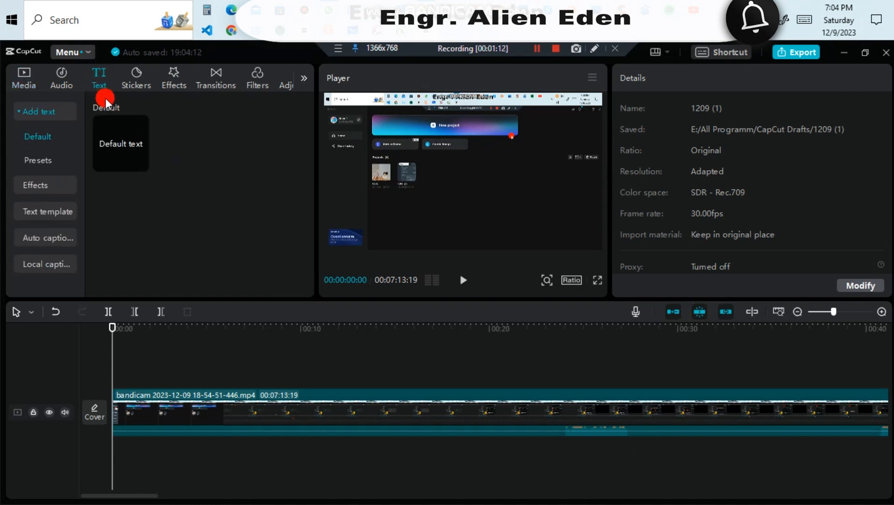
click(30, 140)
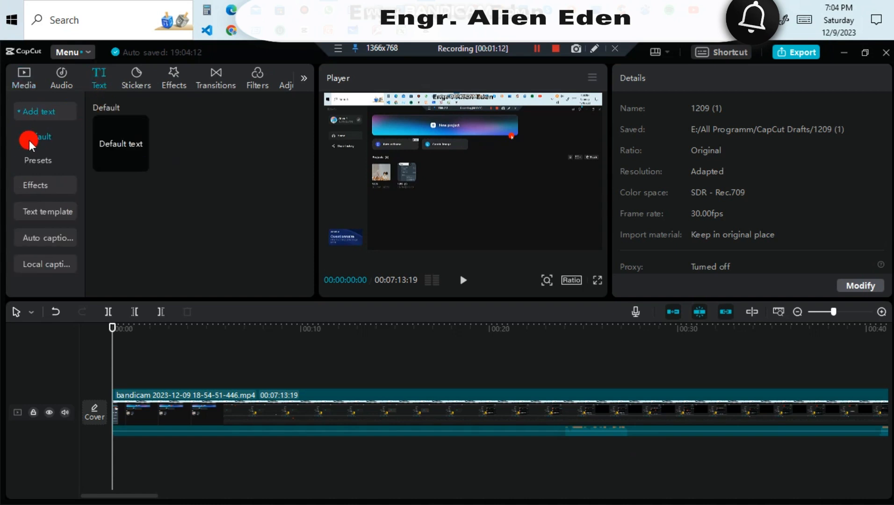
click(57, 211)
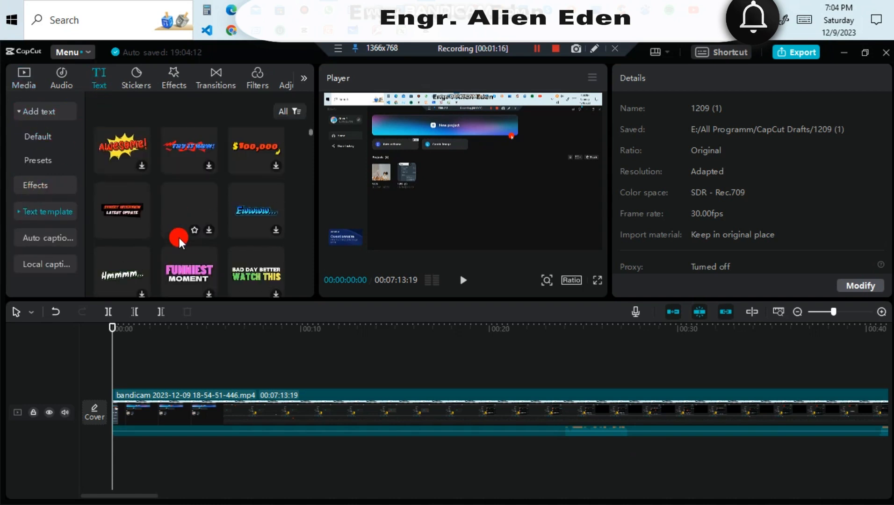
scroll(180, 243, down, 1)
scroll(180, 244, down, 4)
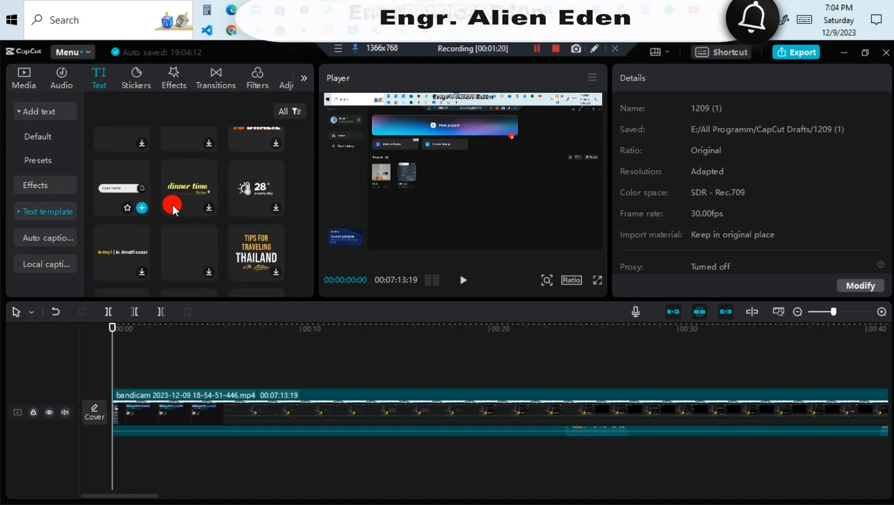
scroll(173, 210, down, 2)
scroll(176, 226, down, 8)
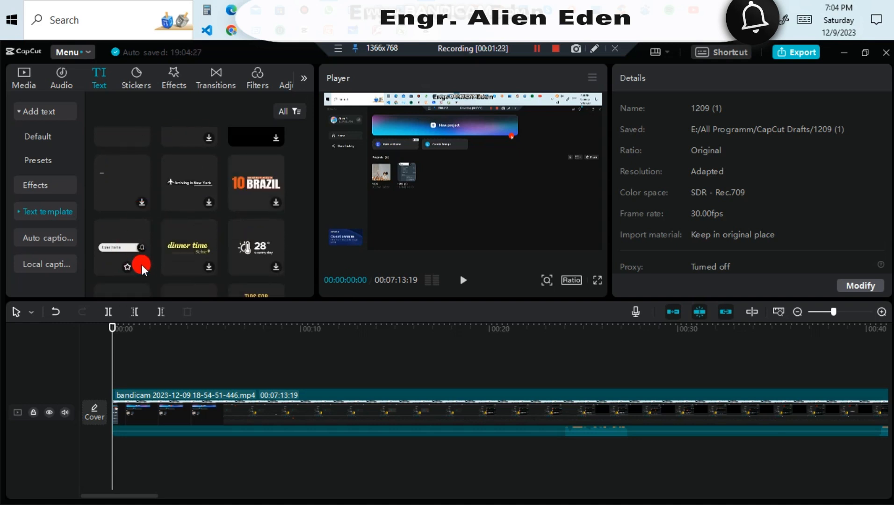
click(141, 266)
click(164, 377)
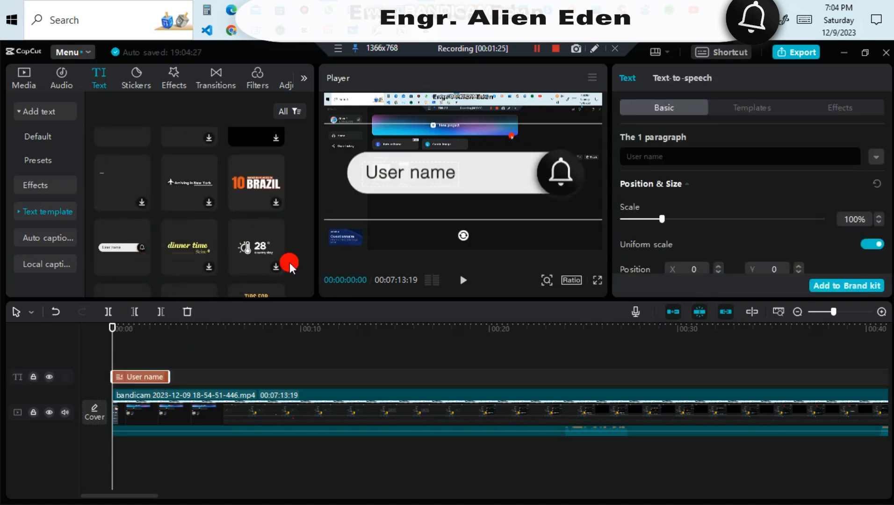
- Replace the template's placeholder text with the creator's title and name, offset by leading spaces
click(663, 155)
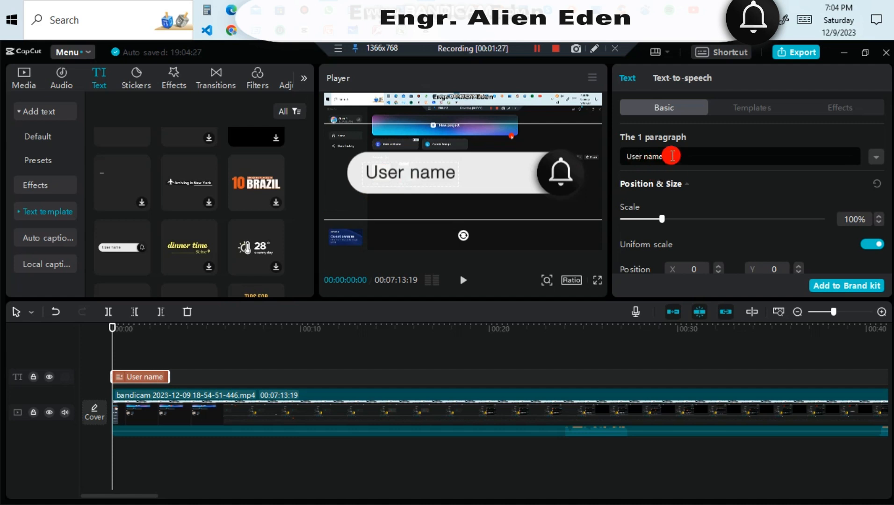
key(ctrl+a)
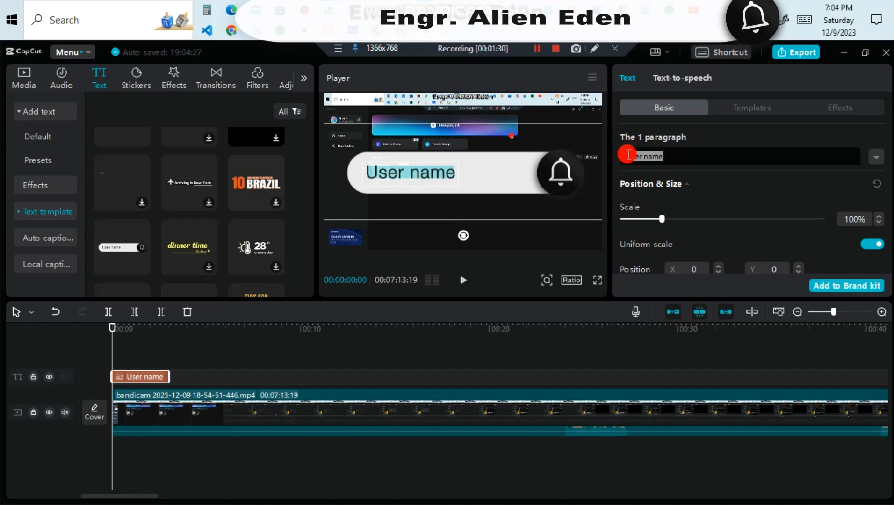
text(Eng)
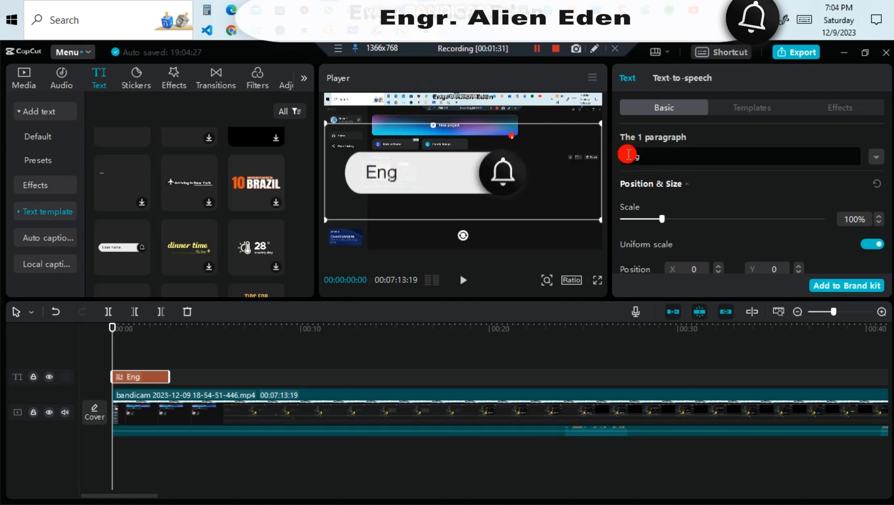
text(r.)
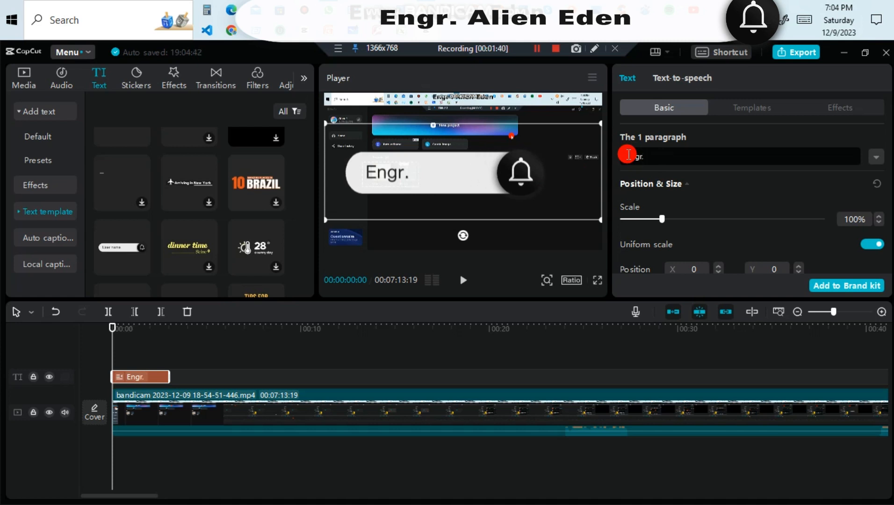
text( Ali)
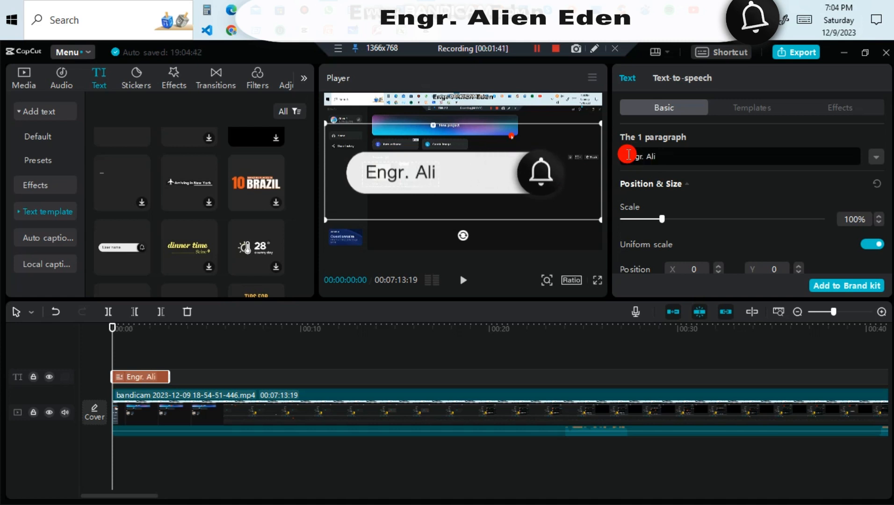
text(en E)
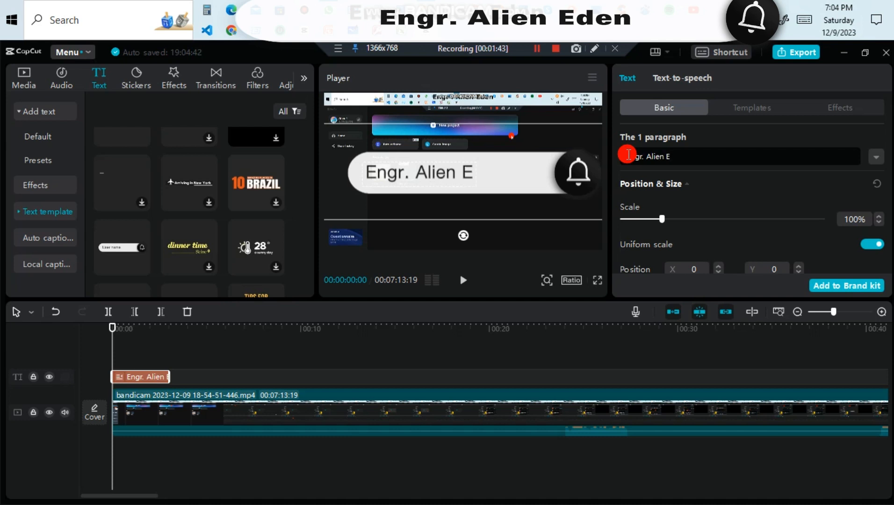
text(den)
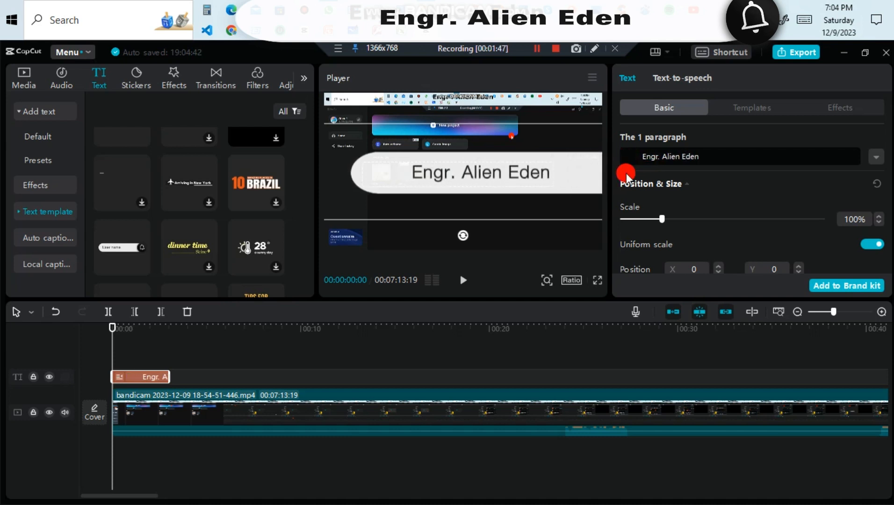
- Shrink the name banner, shift its text with extra leading spaces, and position it along the top edge of the video frame
drag(565, 149, 435, 152)
drag(588, 134, 481, 182)
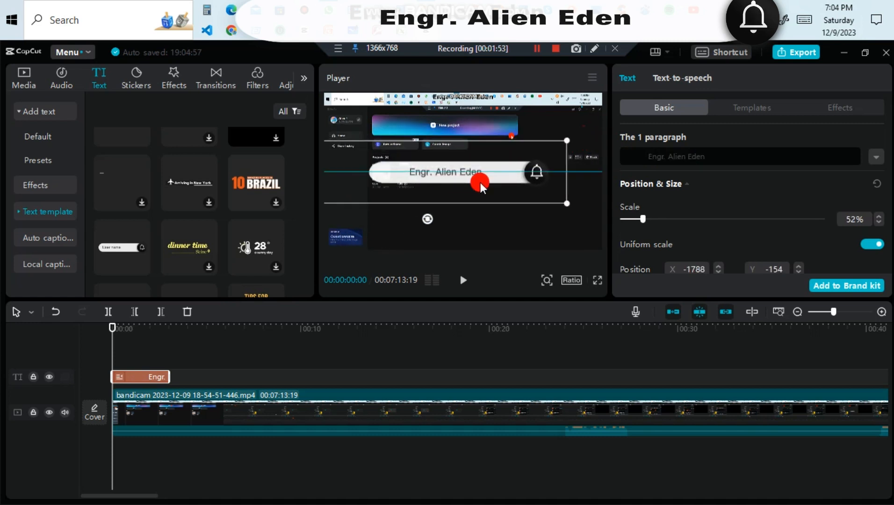
drag(417, 177, 407, 177)
double_click(406, 175)
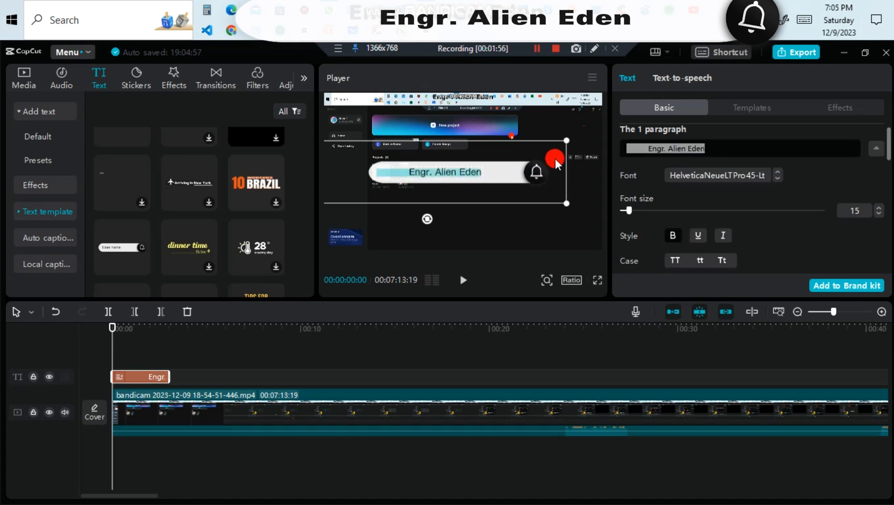
click(637, 143)
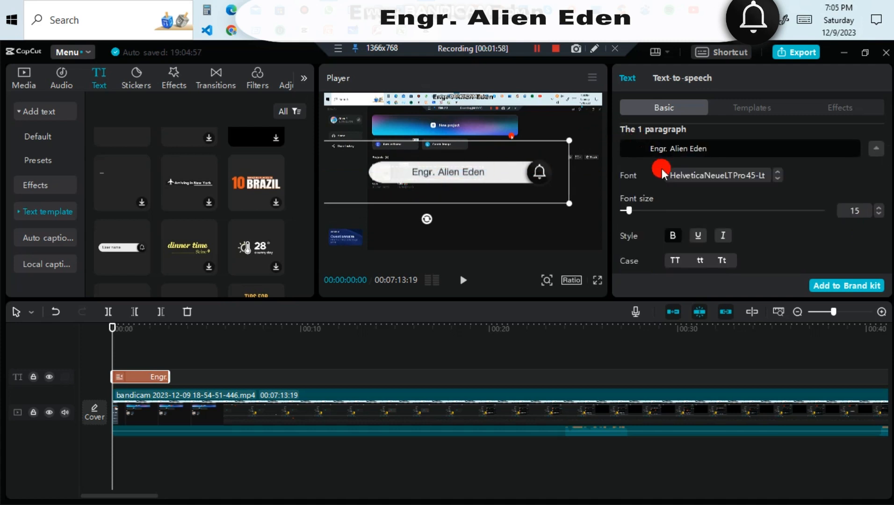
drag(576, 202, 480, 102)
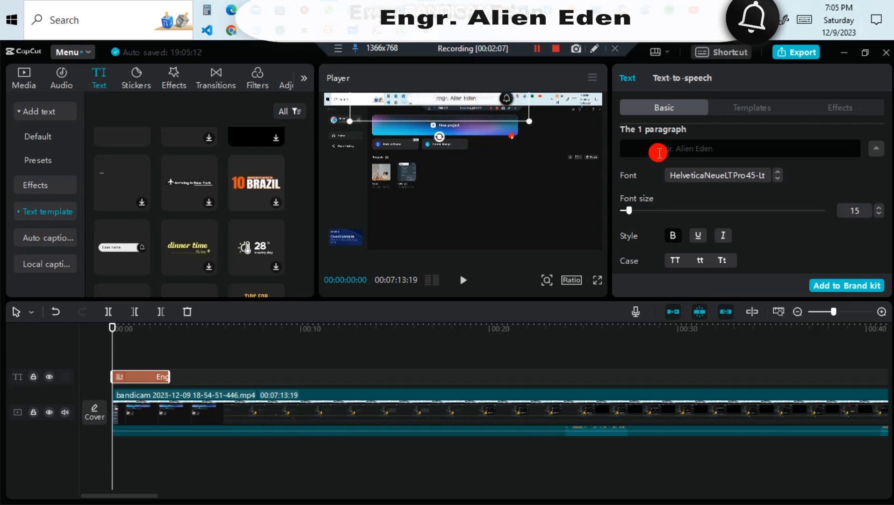
- Set the banner text's font to CHERISH
click(697, 176)
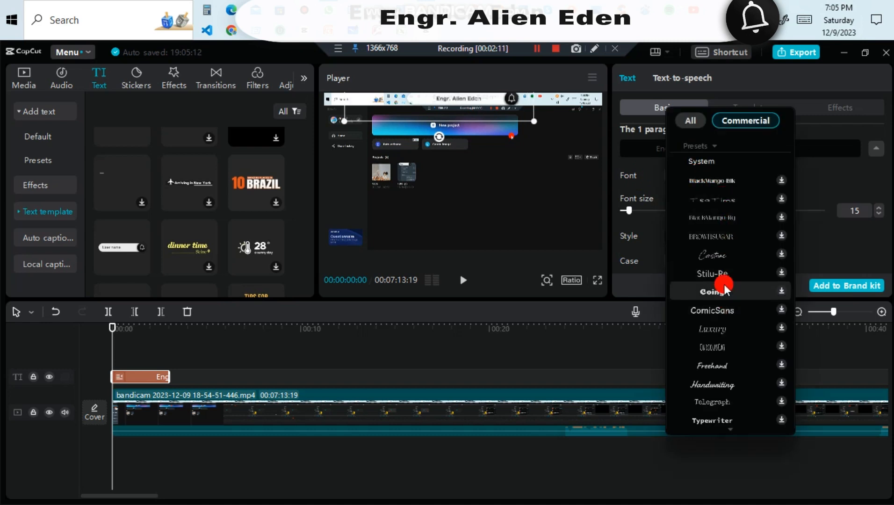
scroll(720, 351, down, 5)
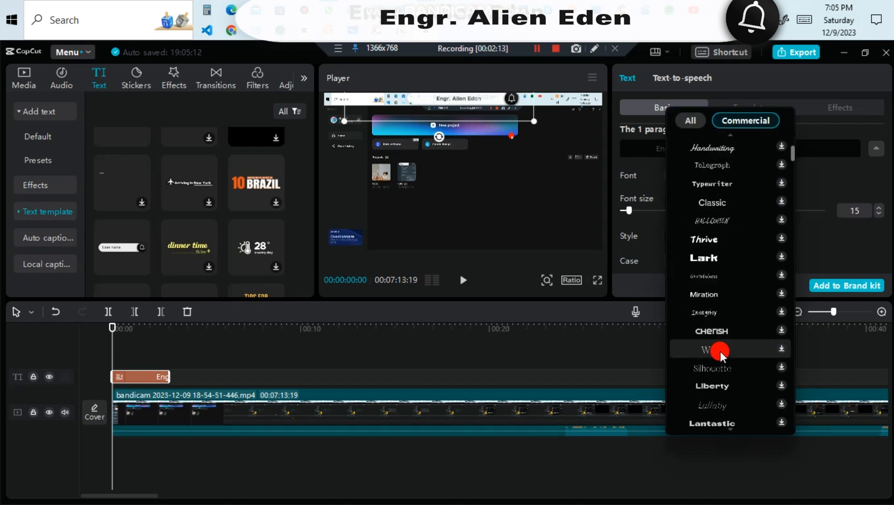
scroll(719, 351, down, 5)
scroll(728, 274, up, 2)
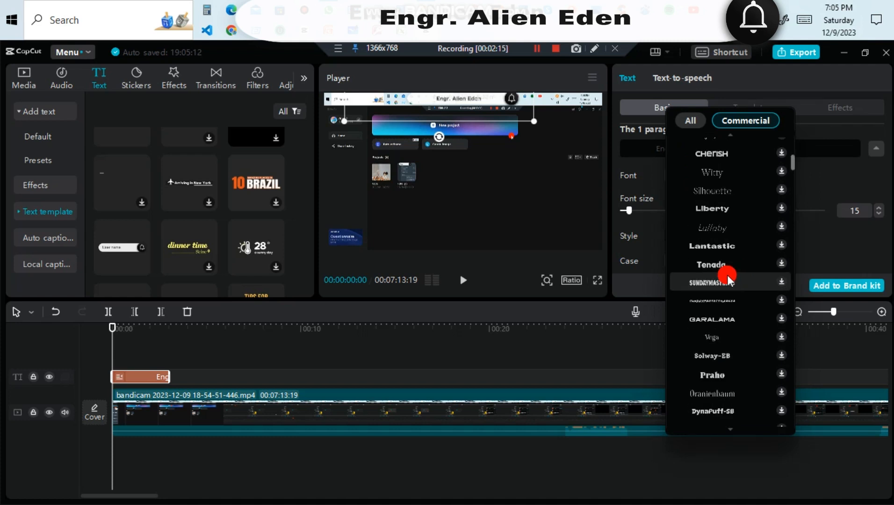
click(727, 156)
scroll(727, 157, up, 1)
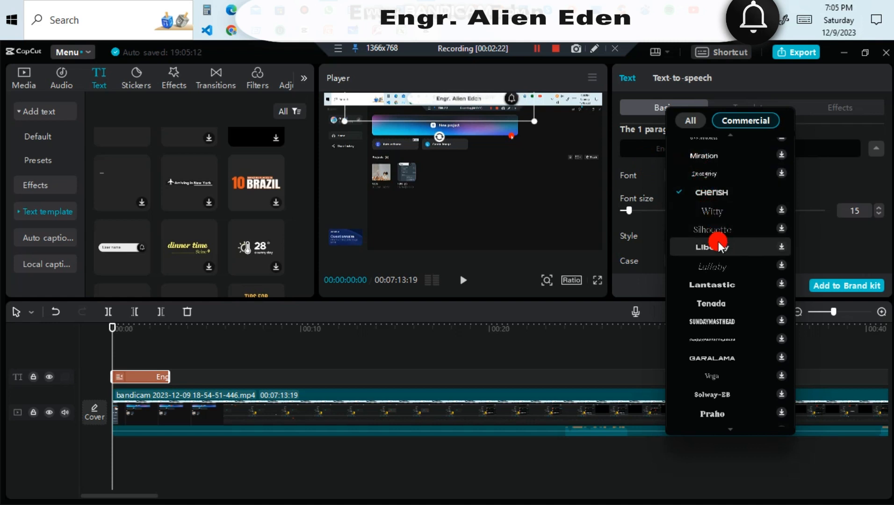
- Set the banner text's font to ZY Bless and slightly enlarge the banner, checking the result in the full-screen preview
click(726, 172)
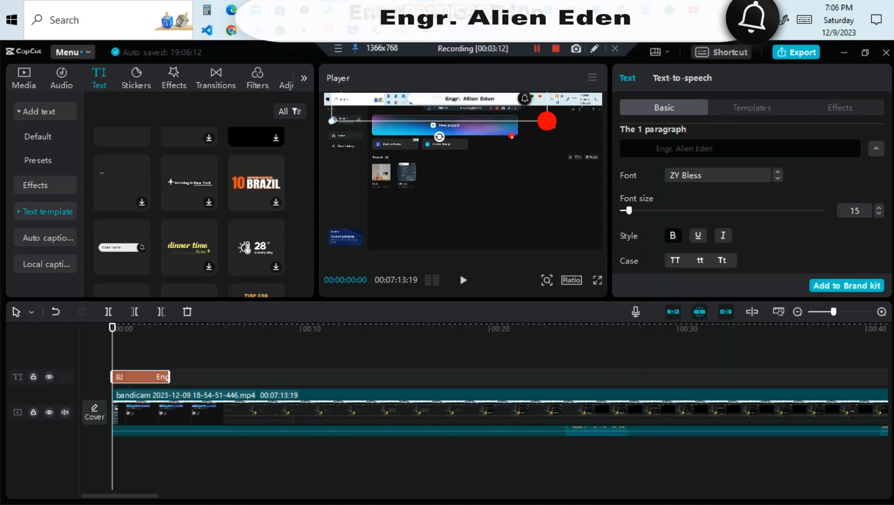
drag(547, 121, 553, 122)
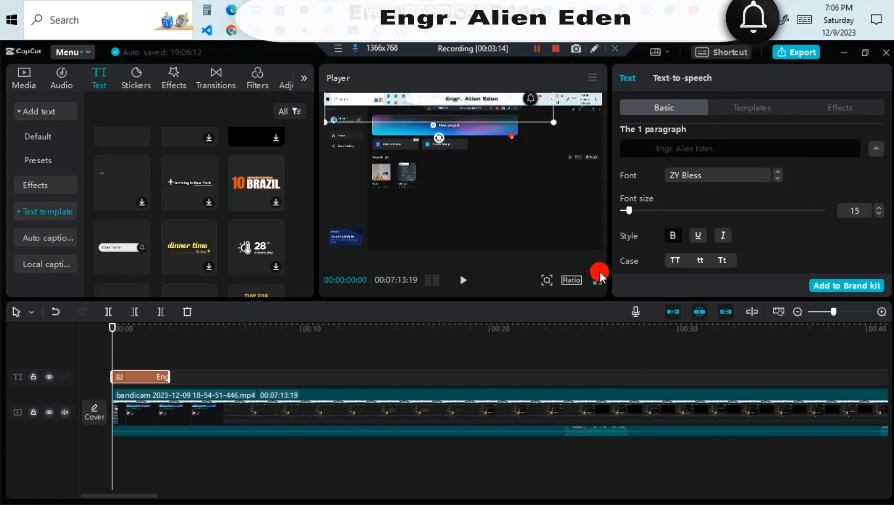
click(600, 273)
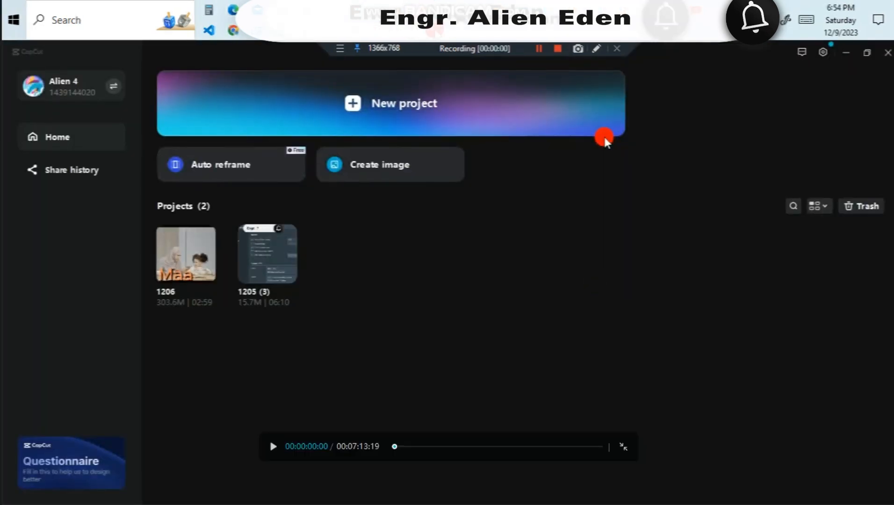
click(624, 447)
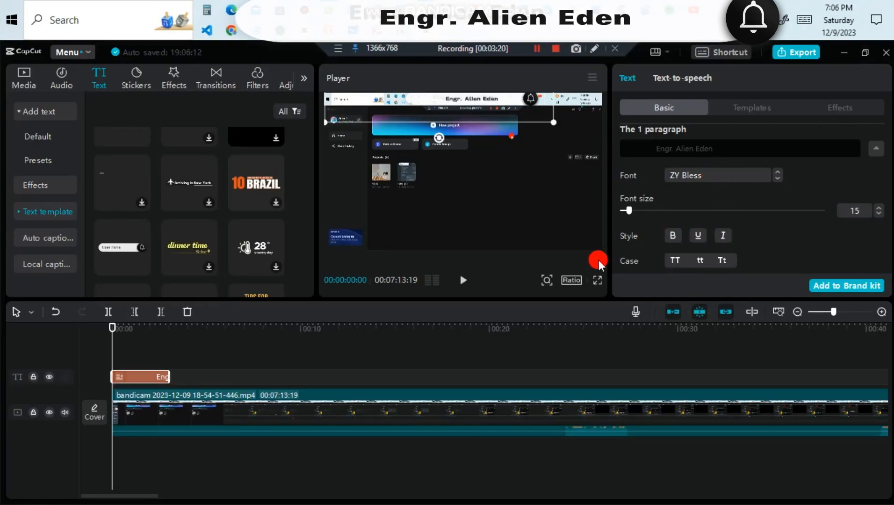
click(593, 280)
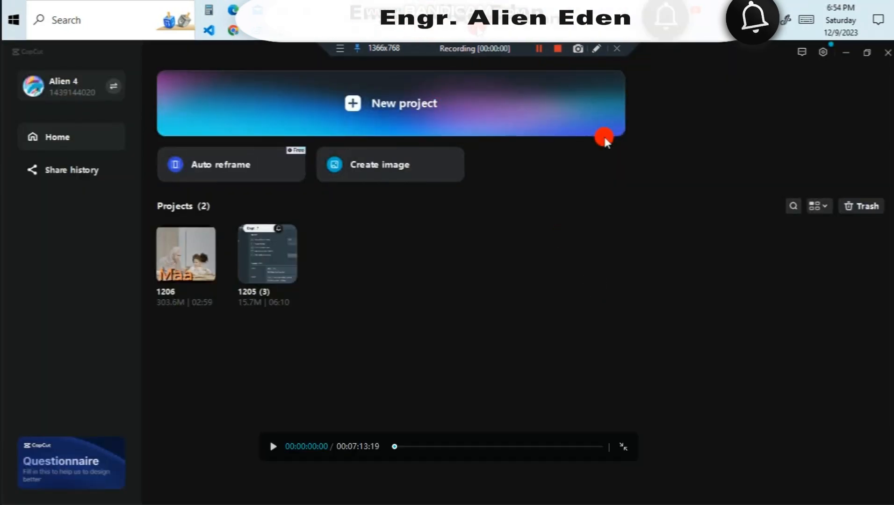
click(622, 446)
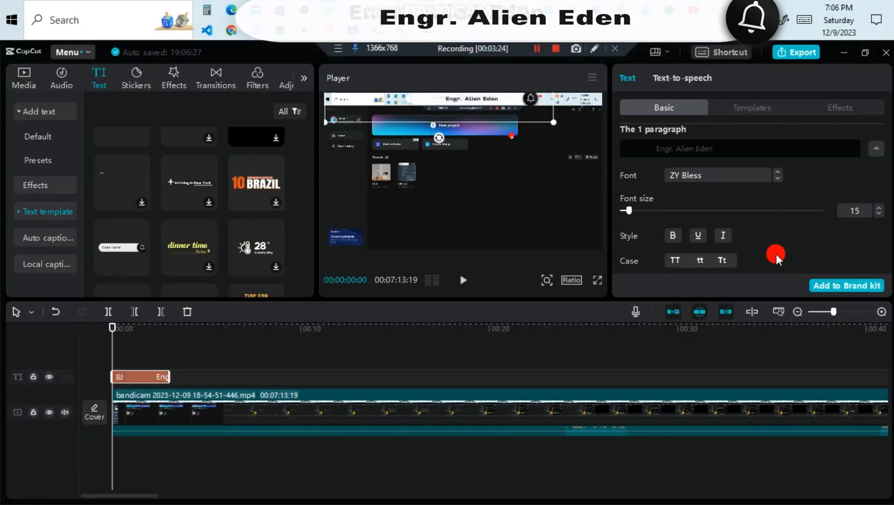
- Set the banner text's font size to 16 and check it in the full-screen preview
drag(634, 204, 629, 207)
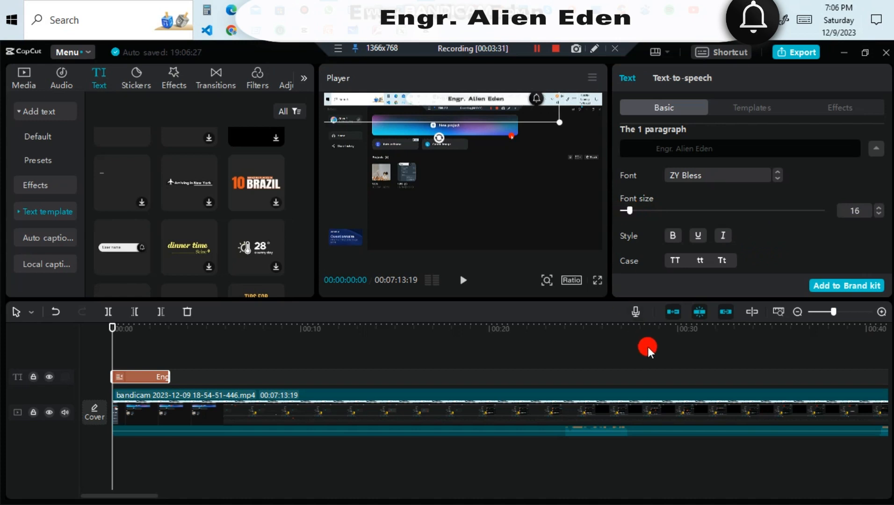
click(602, 280)
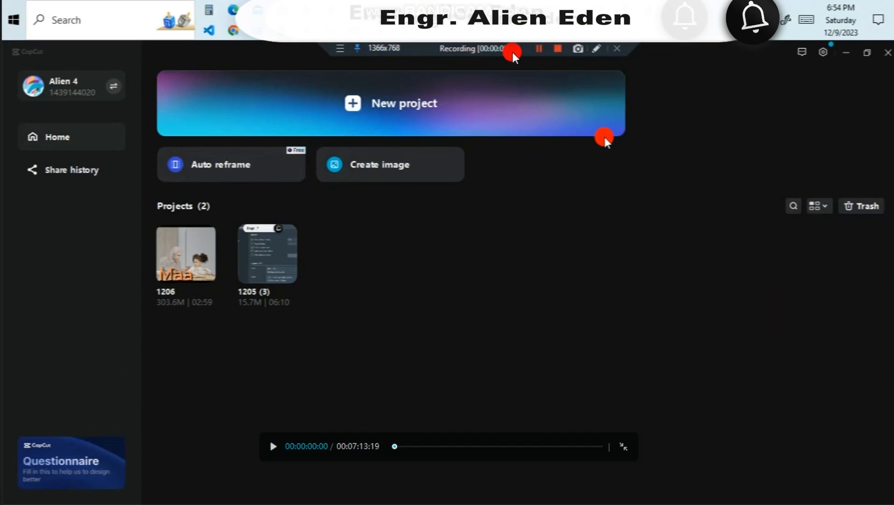
click(624, 447)
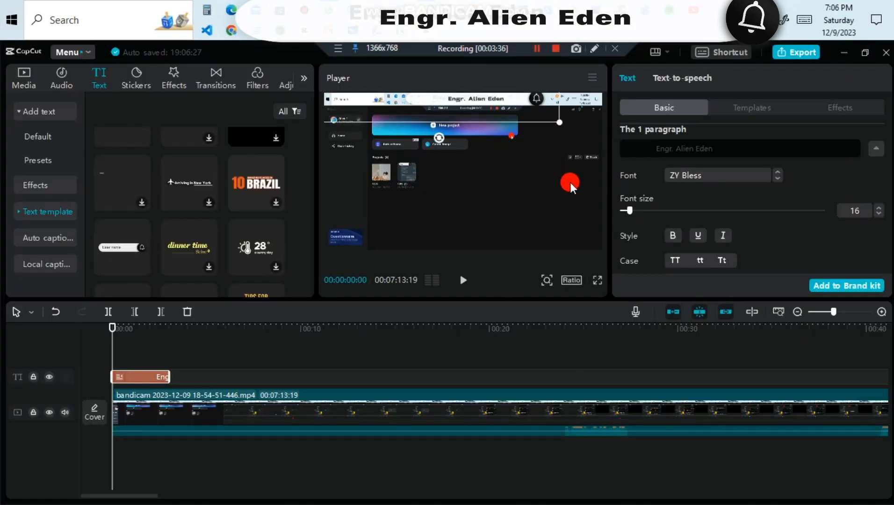
- Try the underline and italic styles on the banner text
click(698, 239)
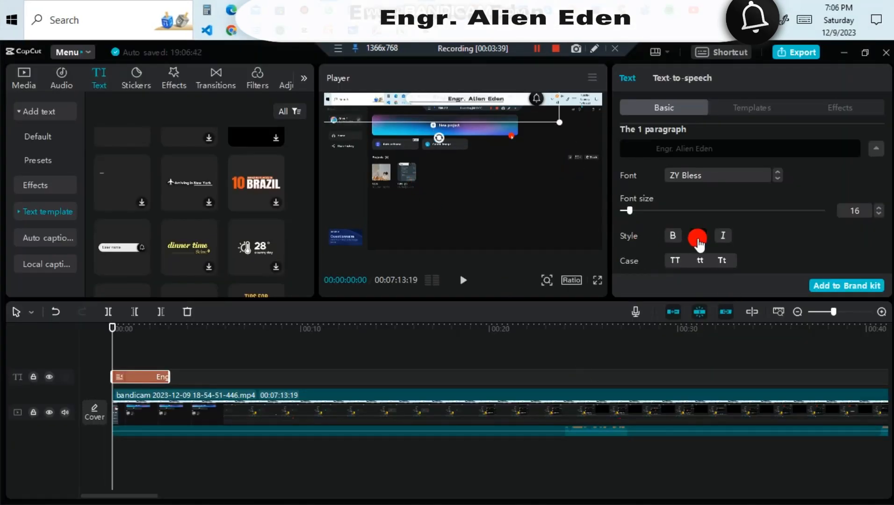
click(724, 232)
click(725, 232)
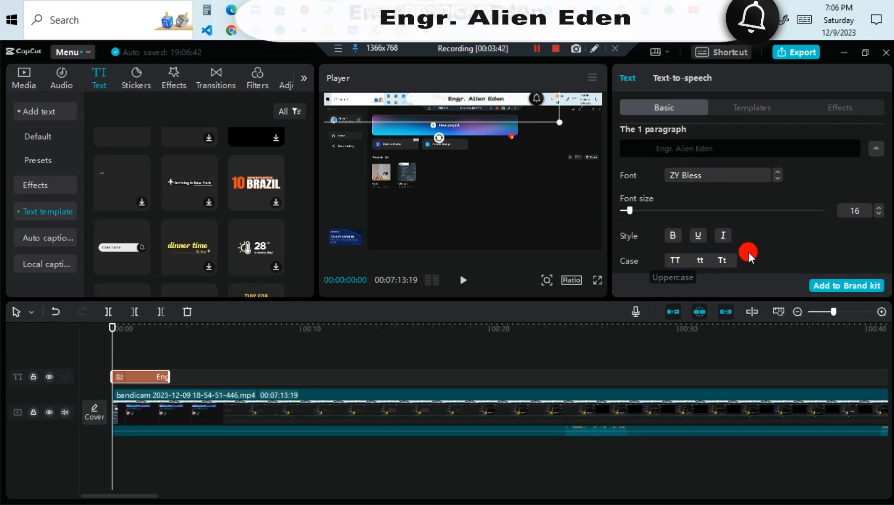
- Set the banner text's color to pure black, hex 000000
scroll(751, 250, down, 2)
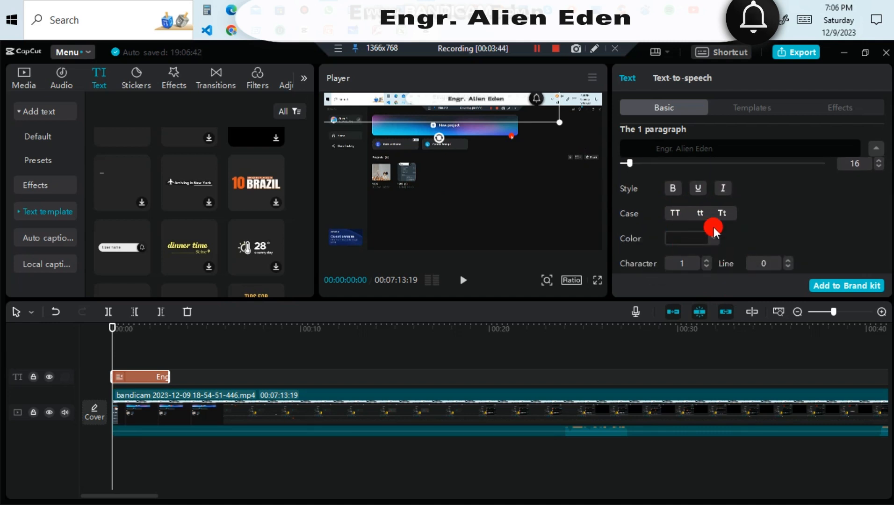
click(699, 238)
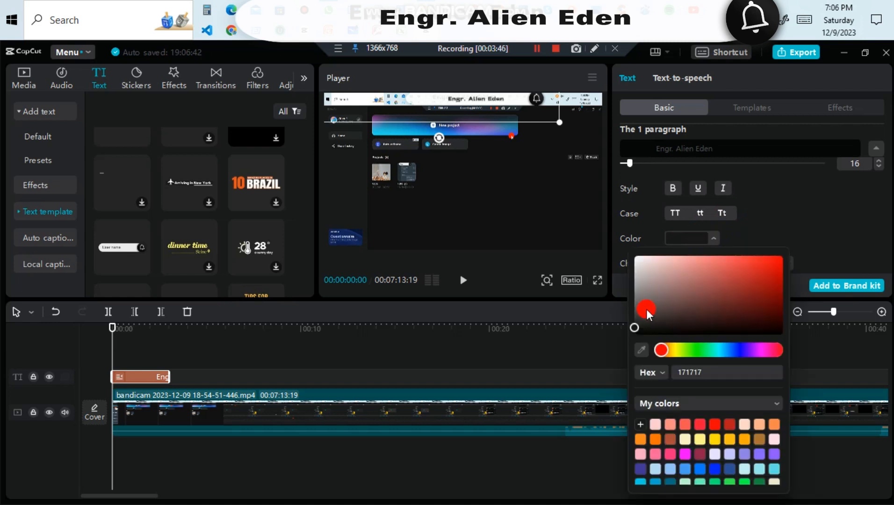
drag(650, 322, 635, 336)
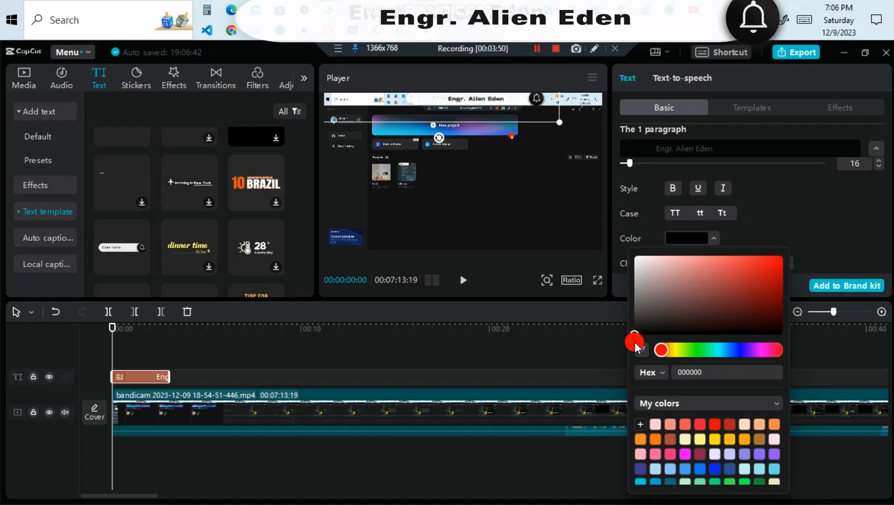
click(825, 232)
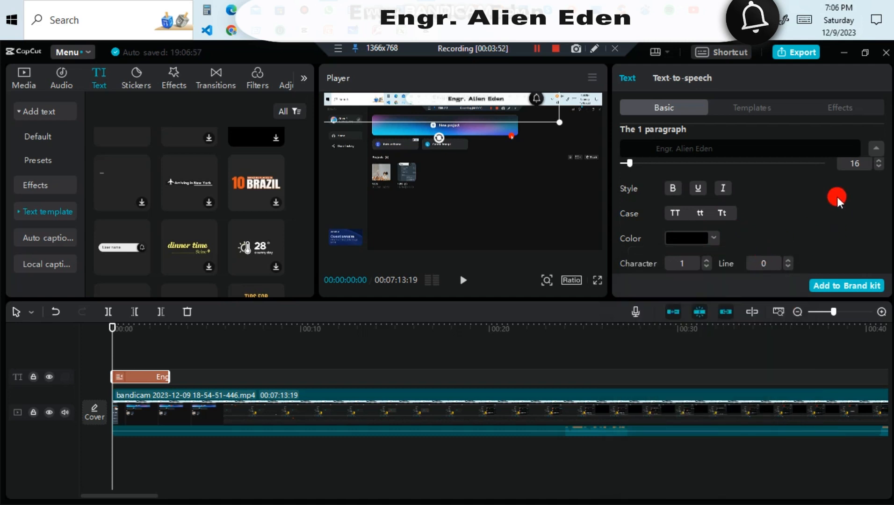
- Examine the banner's remaining text settings, including spacing, alignment, preset styles, blend, and position and size
scroll(837, 196, down, 4)
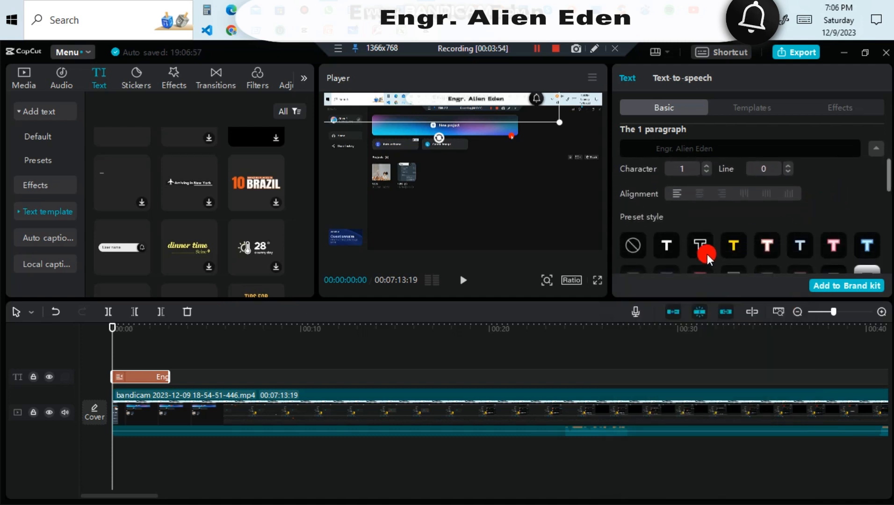
scroll(686, 202, down, 4)
scroll(724, 234, up, 2)
scroll(779, 230, up, 5)
scroll(773, 229, down, 3)
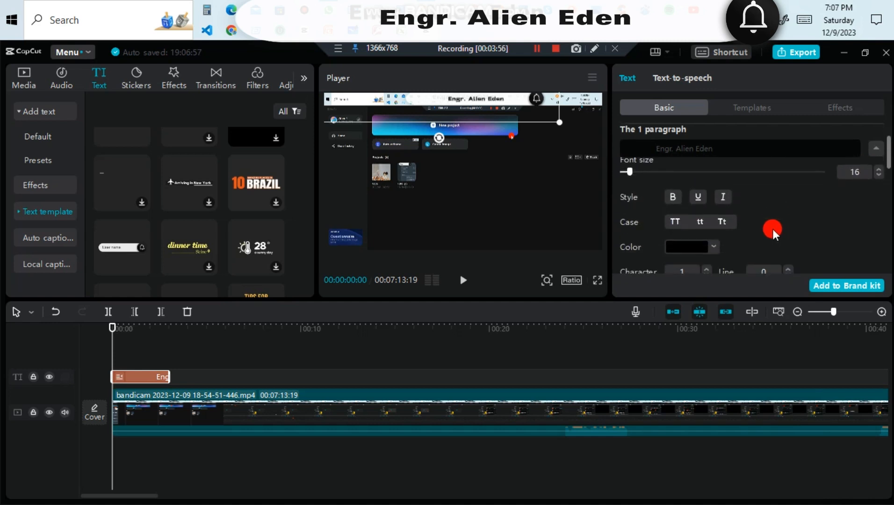
scroll(772, 228, down, 2)
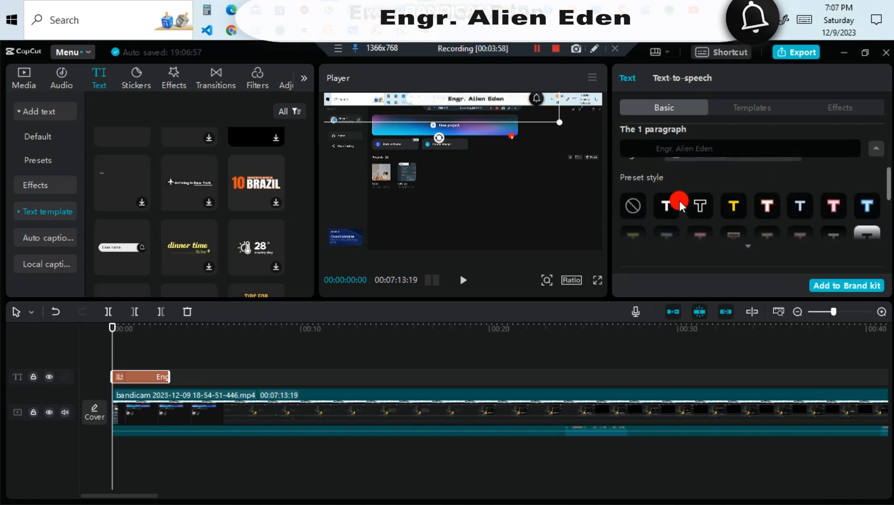
scroll(771, 224, down, 2)
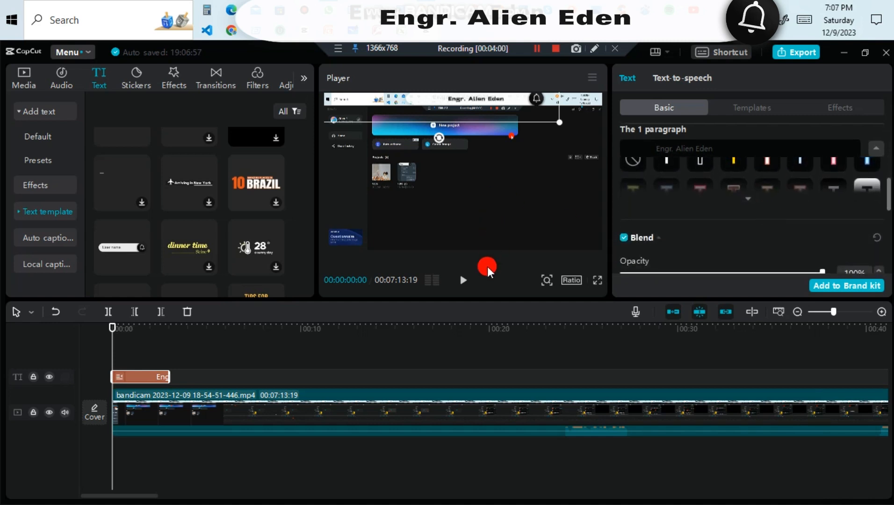
scroll(694, 177, down, 8)
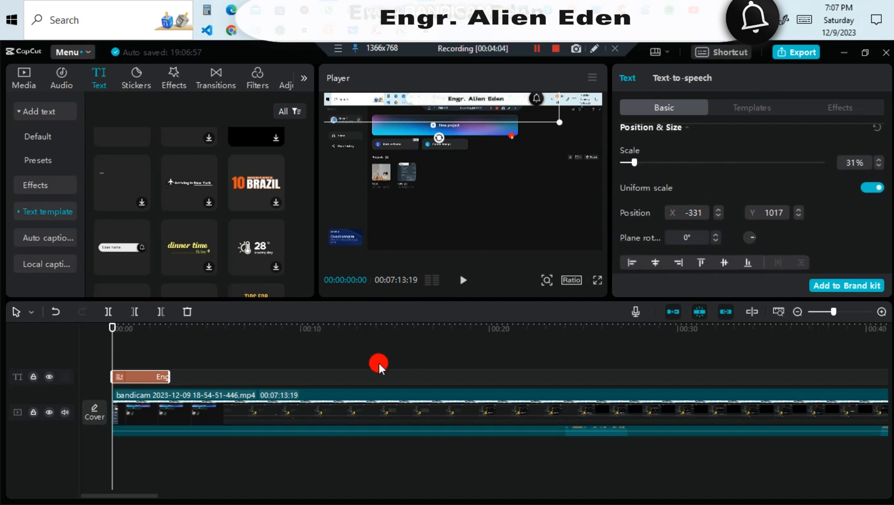
- Extend the banner clip on the timeline until it runs past the end of the video
drag(169, 377, 854, 397)
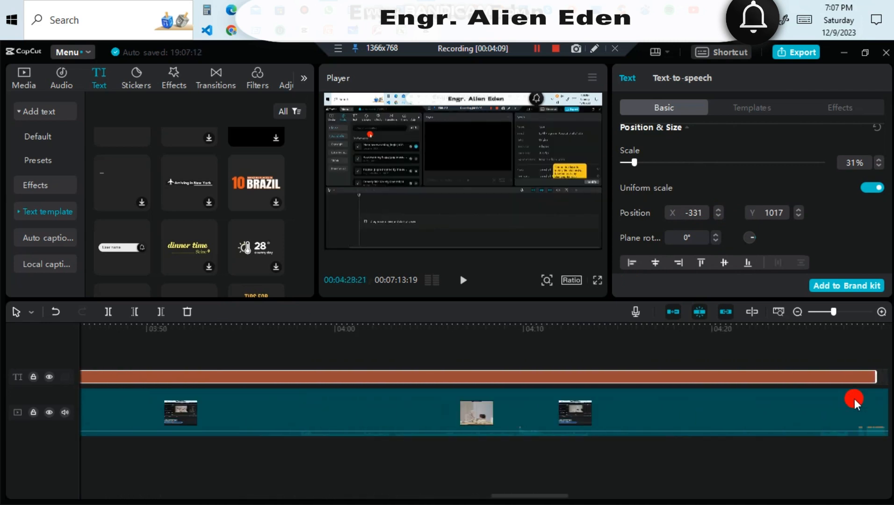
click(798, 312)
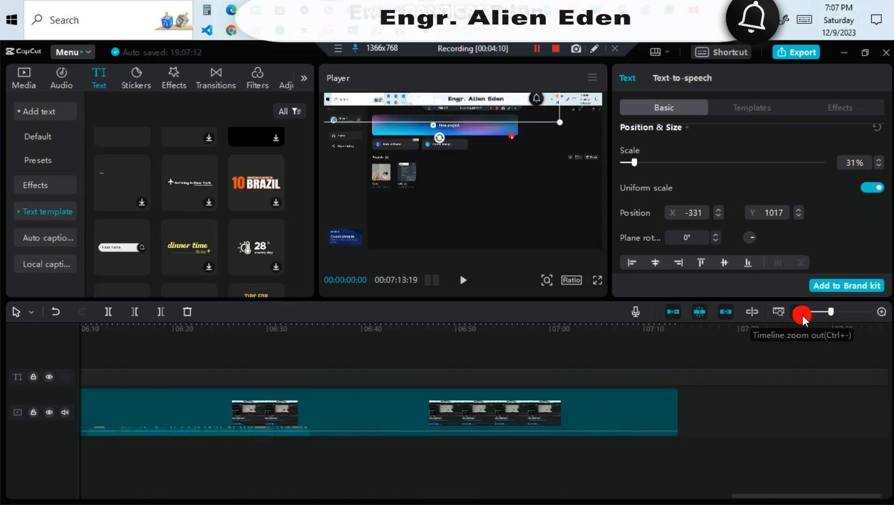
click(626, 490)
drag(597, 496, 437, 463)
drag(394, 376, 892, 386)
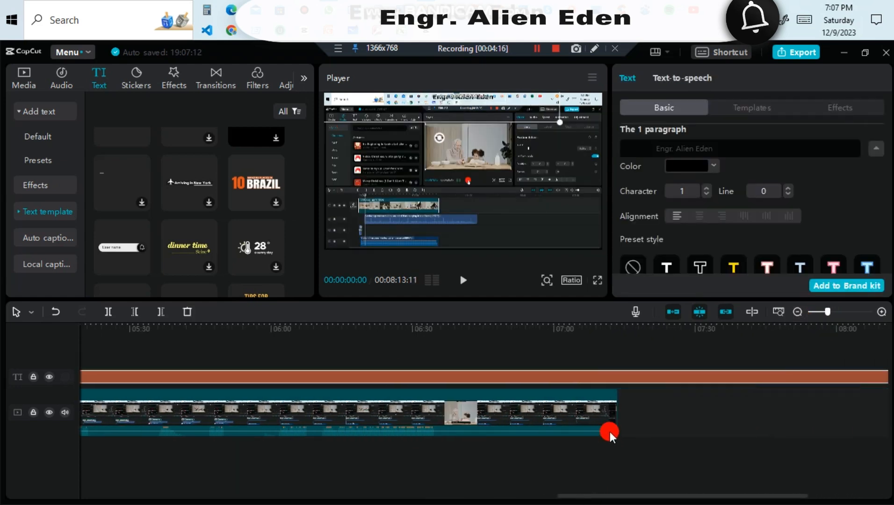
- Split the banner clip at the video's end, 00:07:13:19, delete the excess part, and check the ending
click(605, 341)
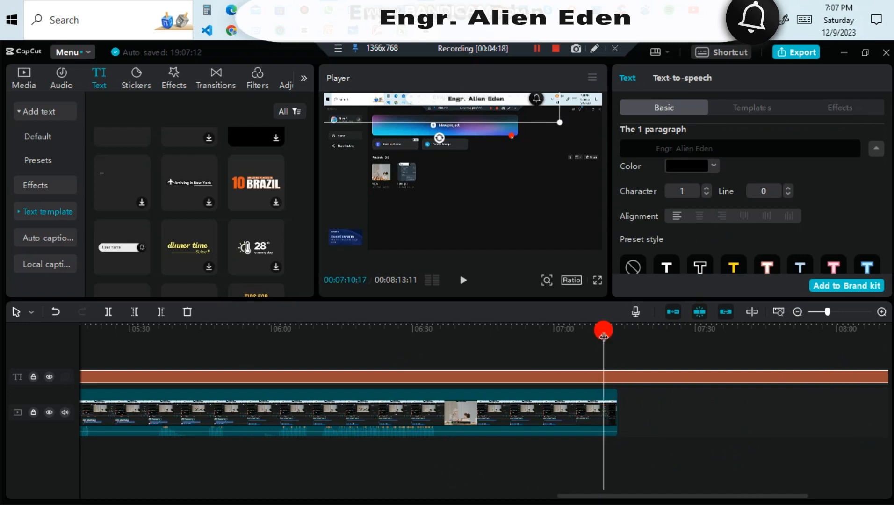
drag(604, 332, 631, 370)
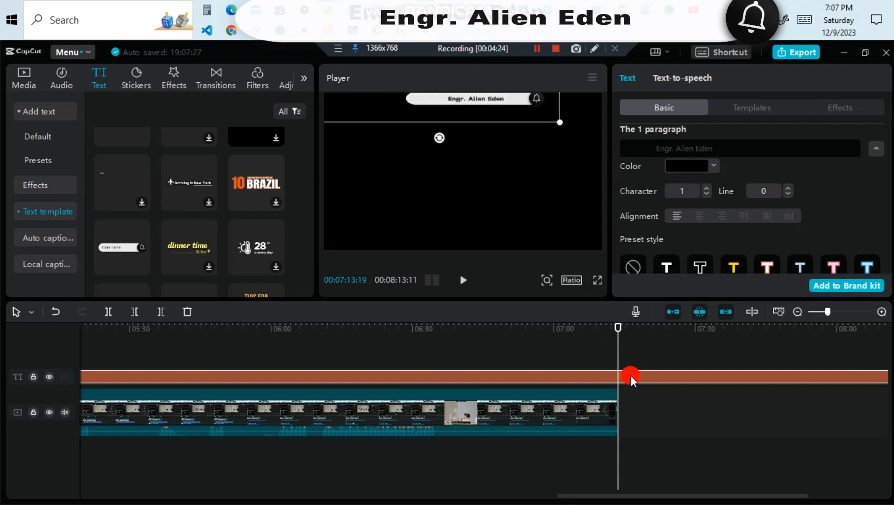
key(ctrl+b)
key(Delete)
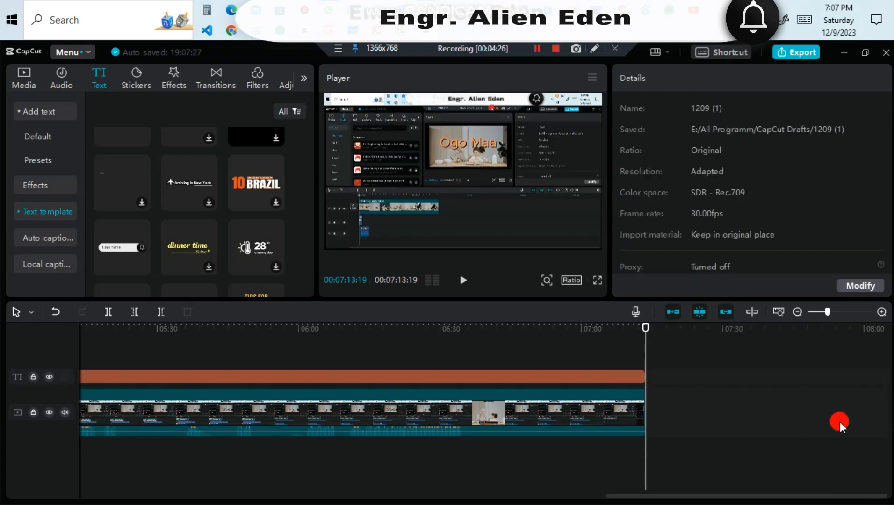
click(545, 329)
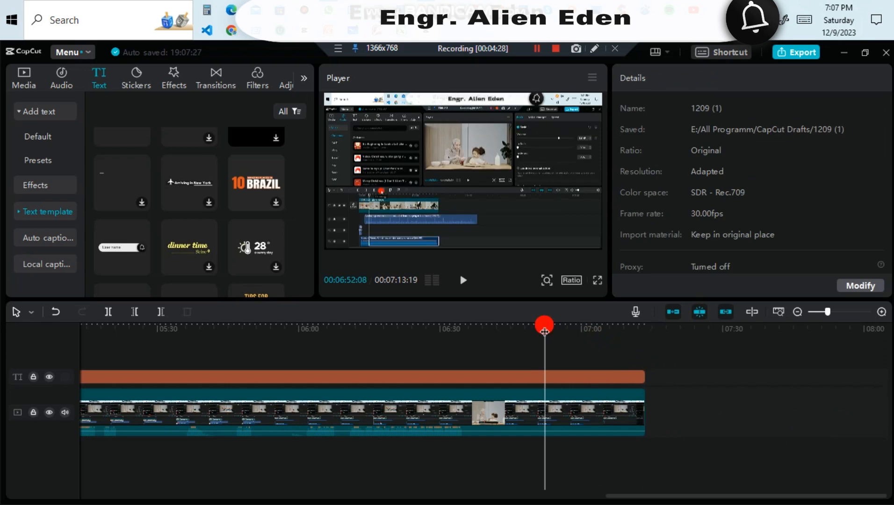
drag(544, 330, 640, 352)
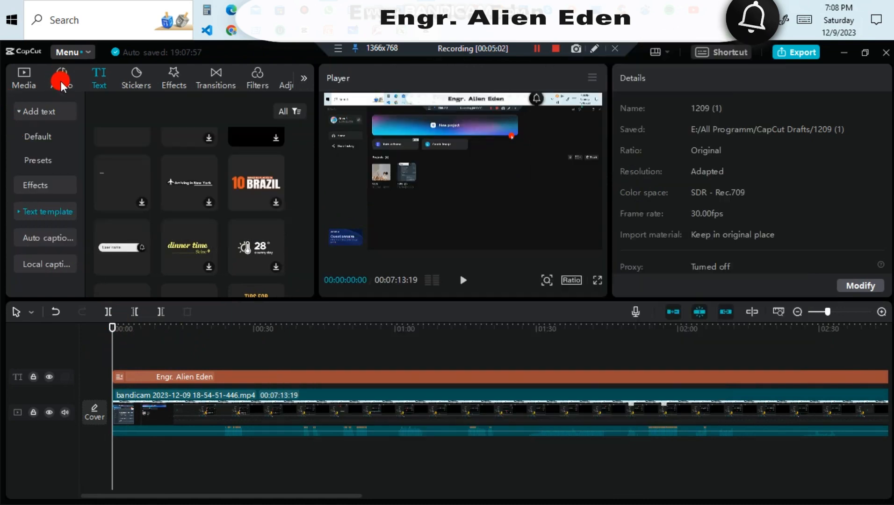
- Import "Julius Dreisig & Zeus X Crona - Invisible (1).mp3" from Downloads and place it beneath the video at the timeline's start
click(21, 86)
click(126, 117)
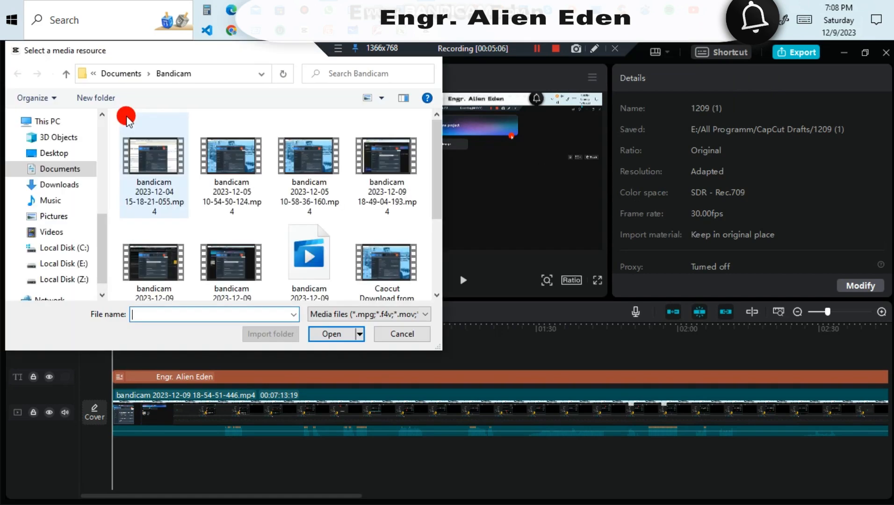
click(68, 183)
scroll(232, 195, down, 15)
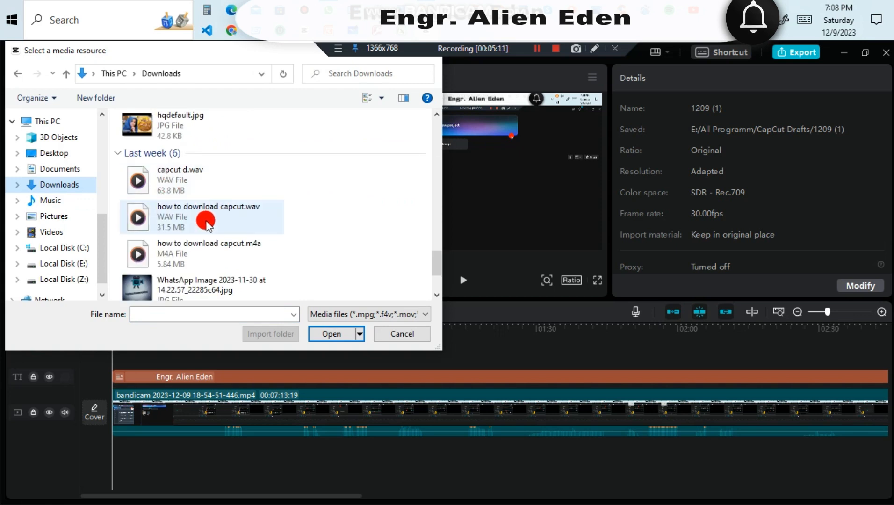
scroll(196, 243, up, 5)
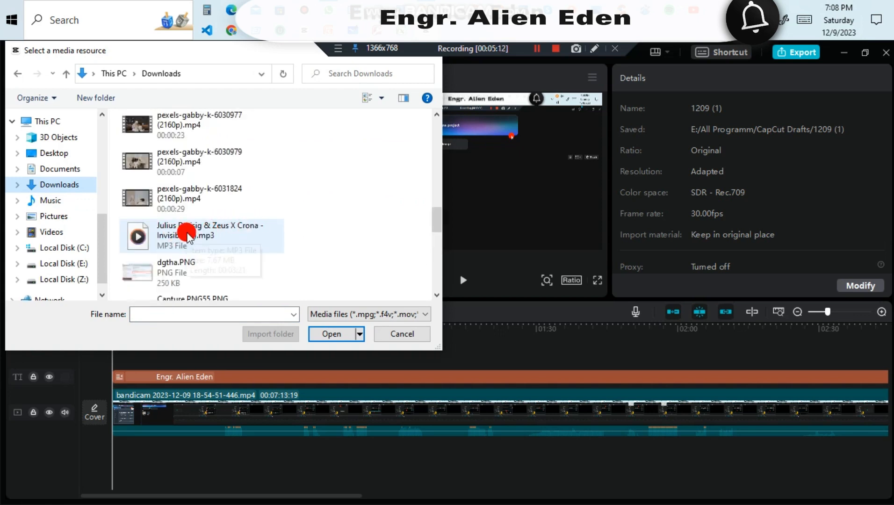
click(213, 233)
click(330, 334)
click(230, 193)
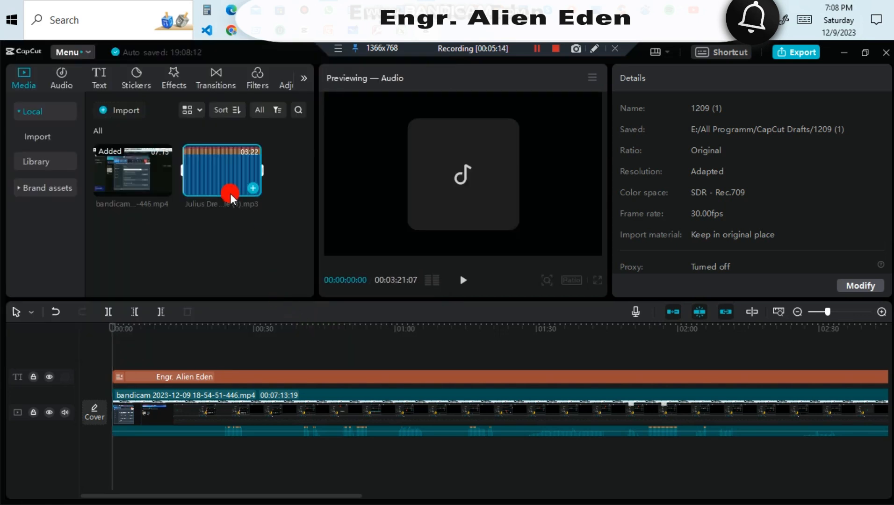
drag(229, 187, 111, 454)
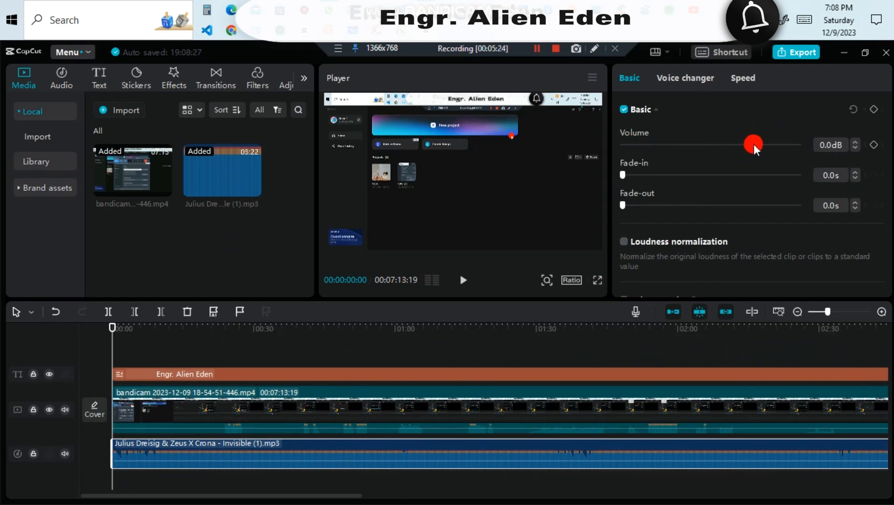
- Try the music clip at a lower volume of -4.2 dB and return it to 0.0 dB
drag(747, 144, 741, 144)
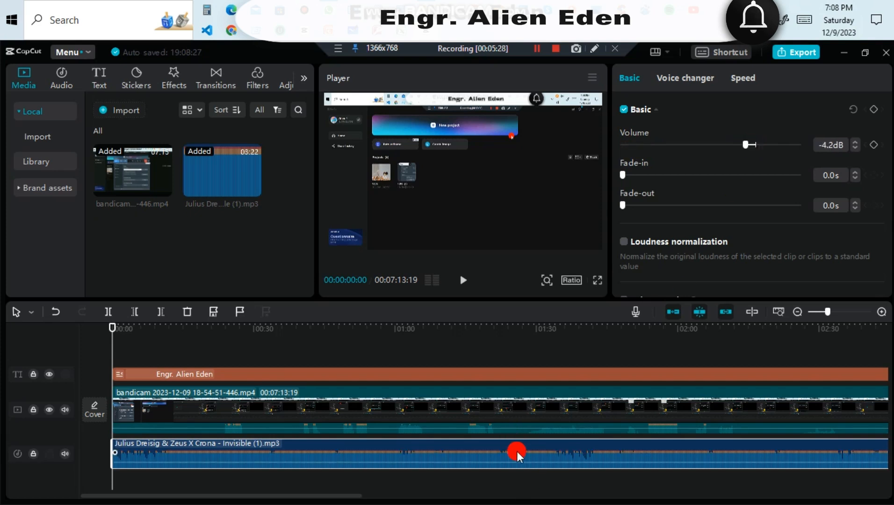
drag(739, 146, 749, 186)
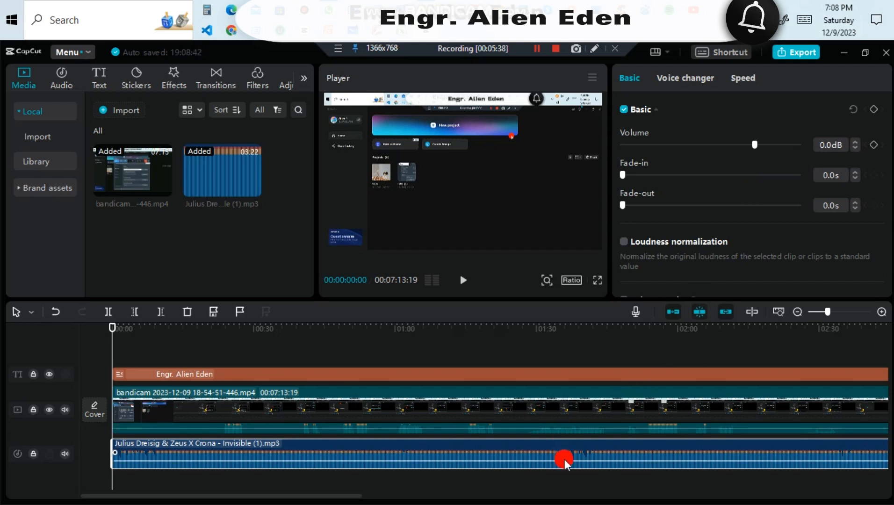
- Lower the music clip's volume to -22.5 dB, check the mix in the full-screen preview around 00:00:24:10, and return to the editor
mouse_move(565, 461)
drag(565, 460, 568, 465)
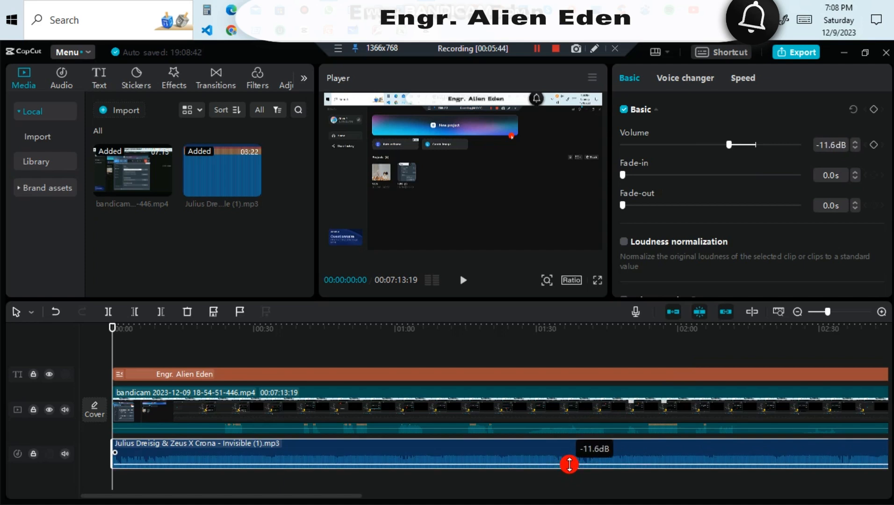
click(536, 50)
click(536, 50)
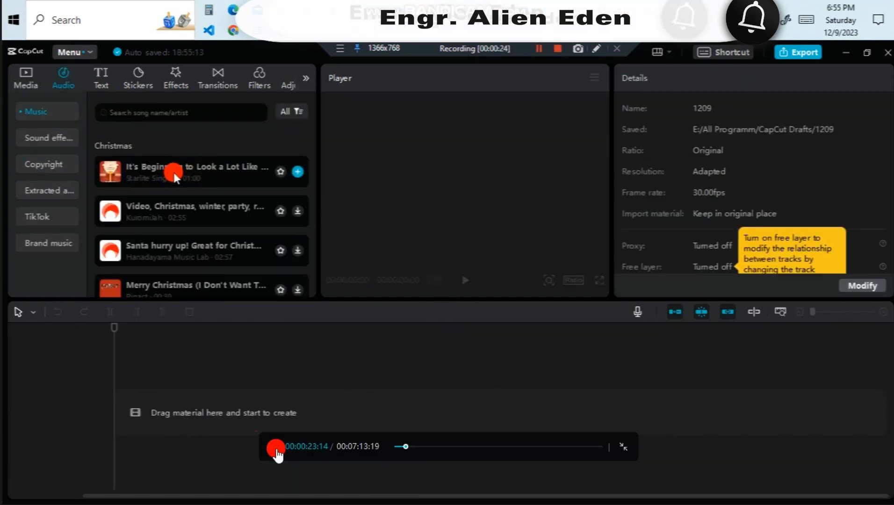
click(173, 172)
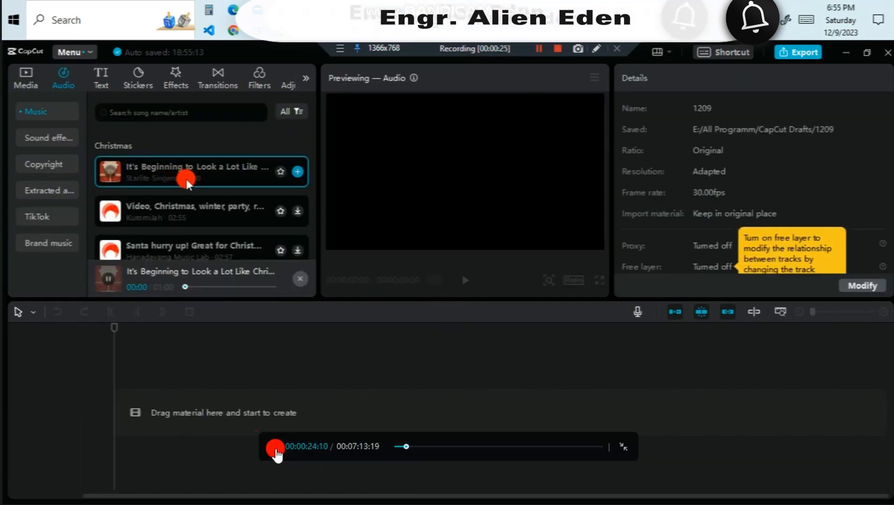
click(623, 447)
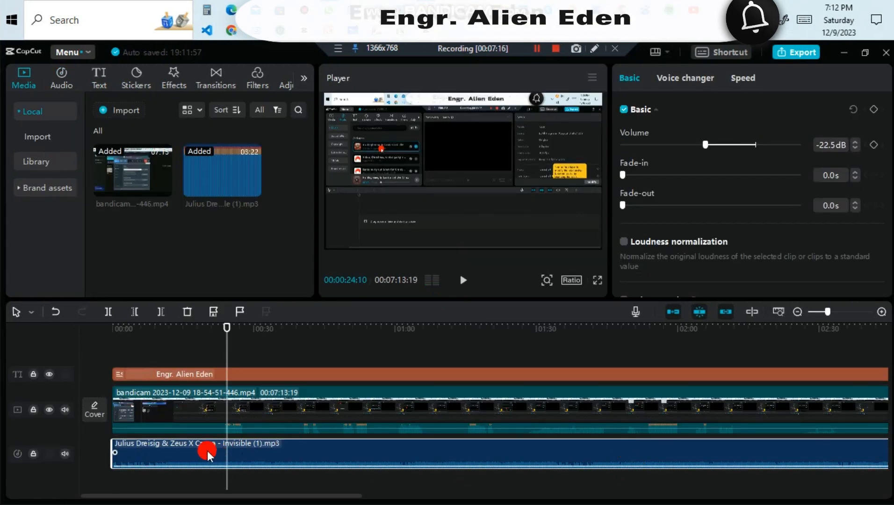
- Split the music clip at 00:00:24:00
click(227, 331)
drag(227, 333, 225, 332)
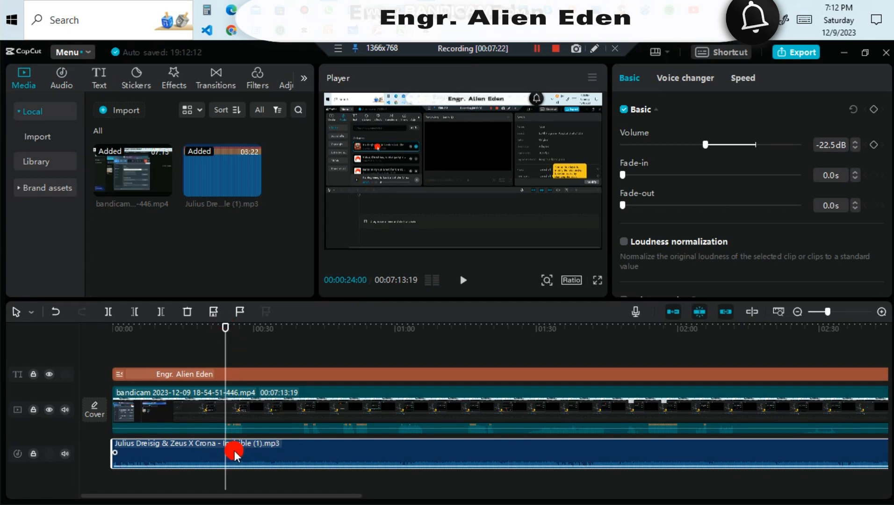
key(ctrl+b)
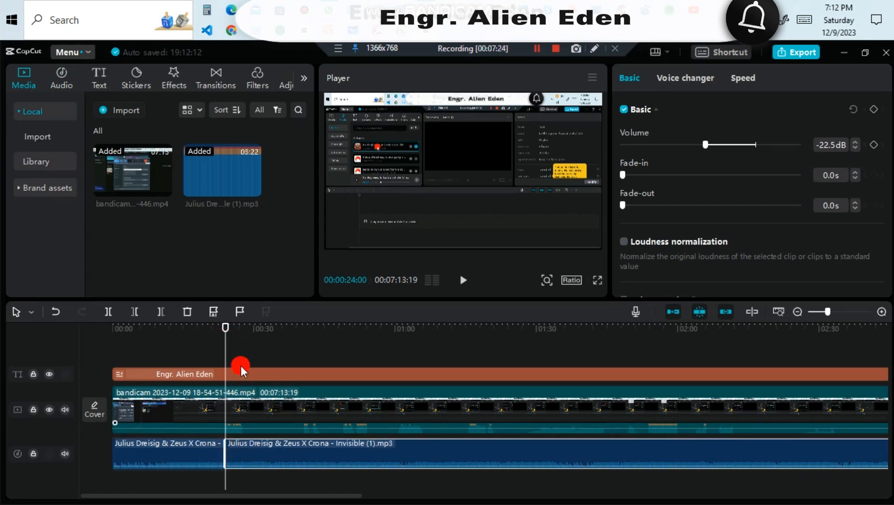
- Play on to 00:00:27:19, split the music clip there, and delete the short piece between the two cuts
click(462, 279)
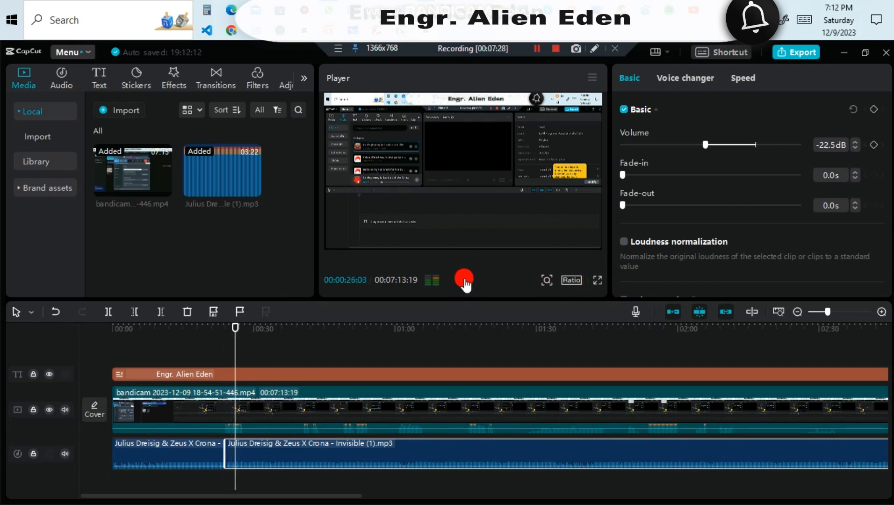
click(464, 279)
click(237, 452)
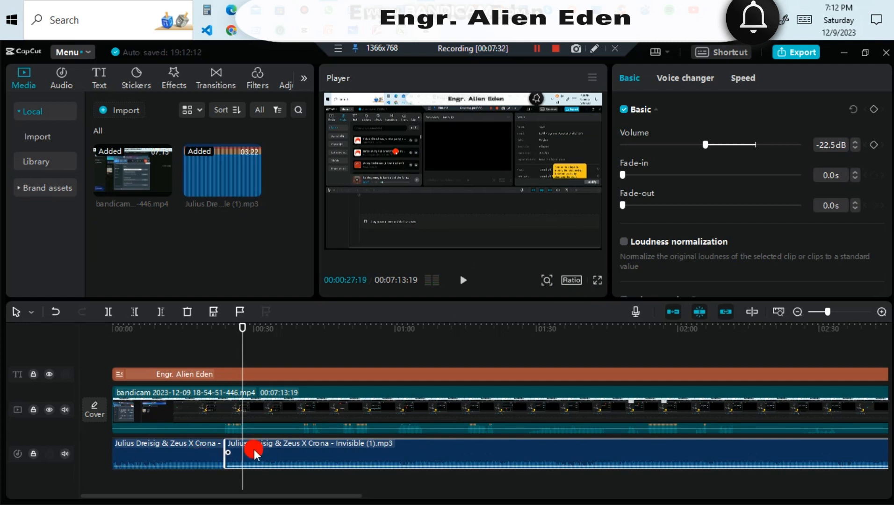
key(ctrl+b)
click(230, 444)
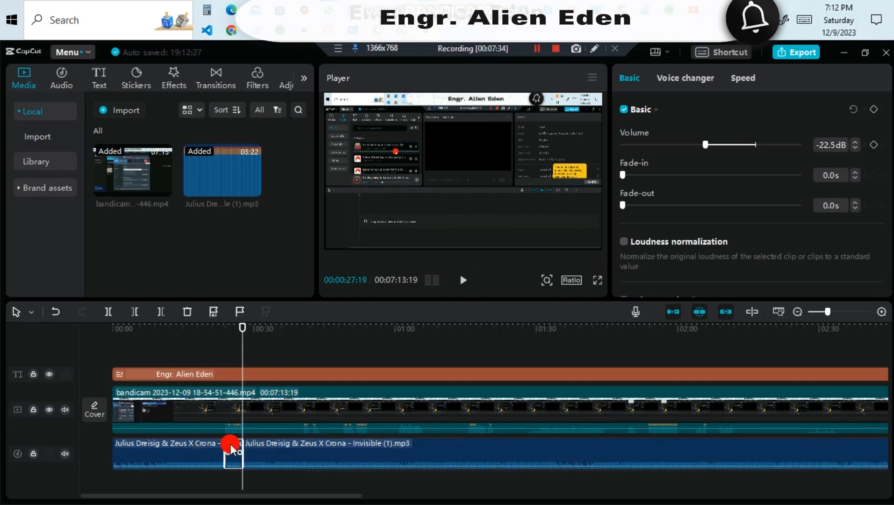
key(Delete)
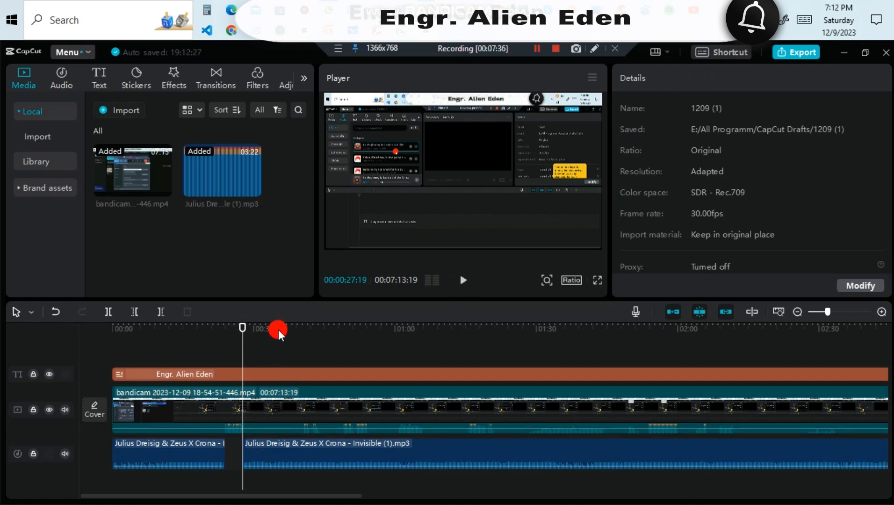